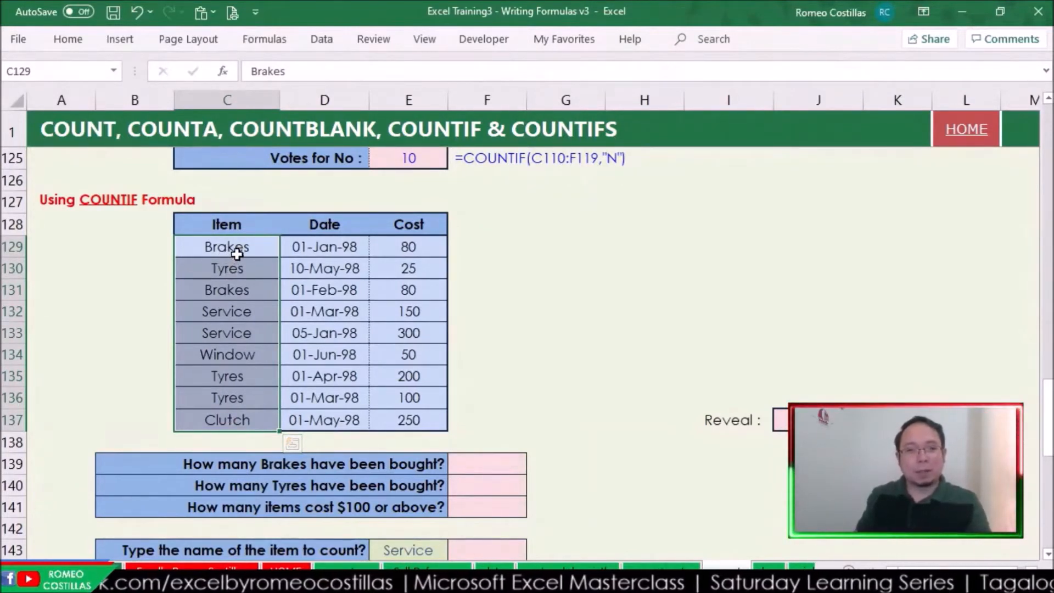
pyautogui.click(242, 252)
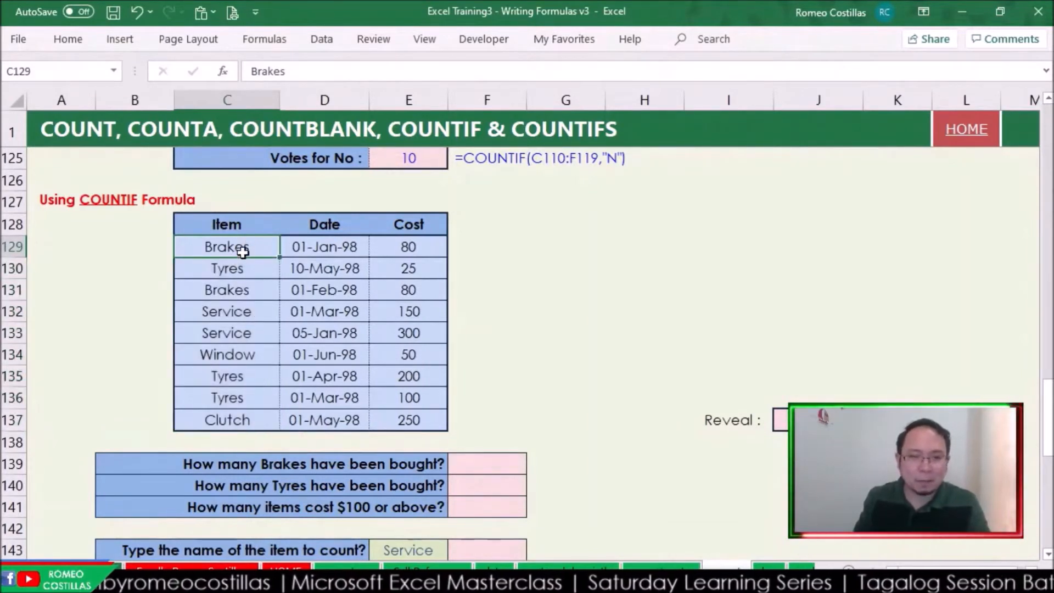
pyautogui.click(233, 311)
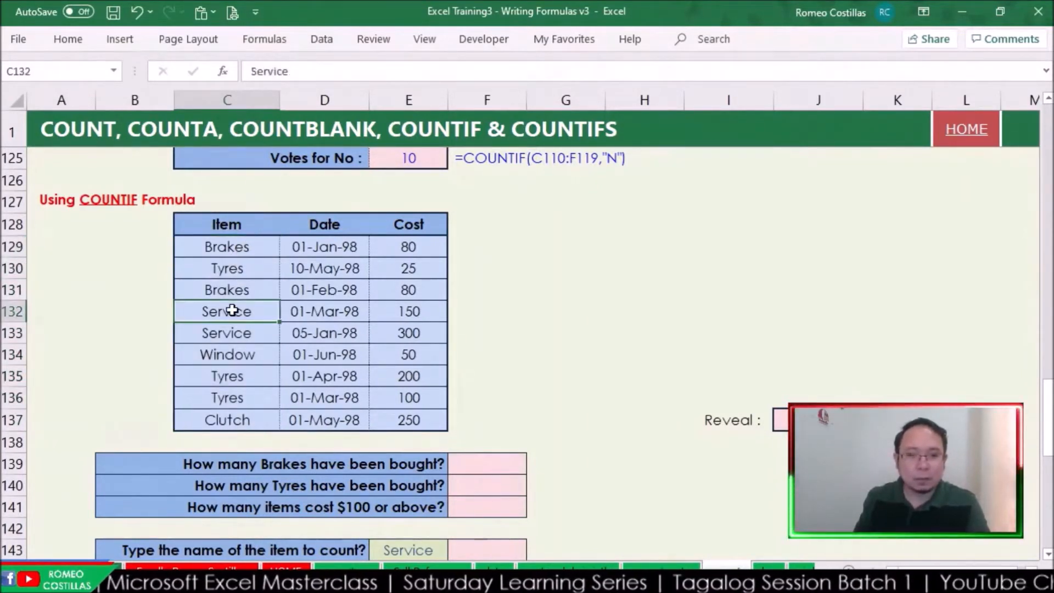
pyautogui.click(258, 288)
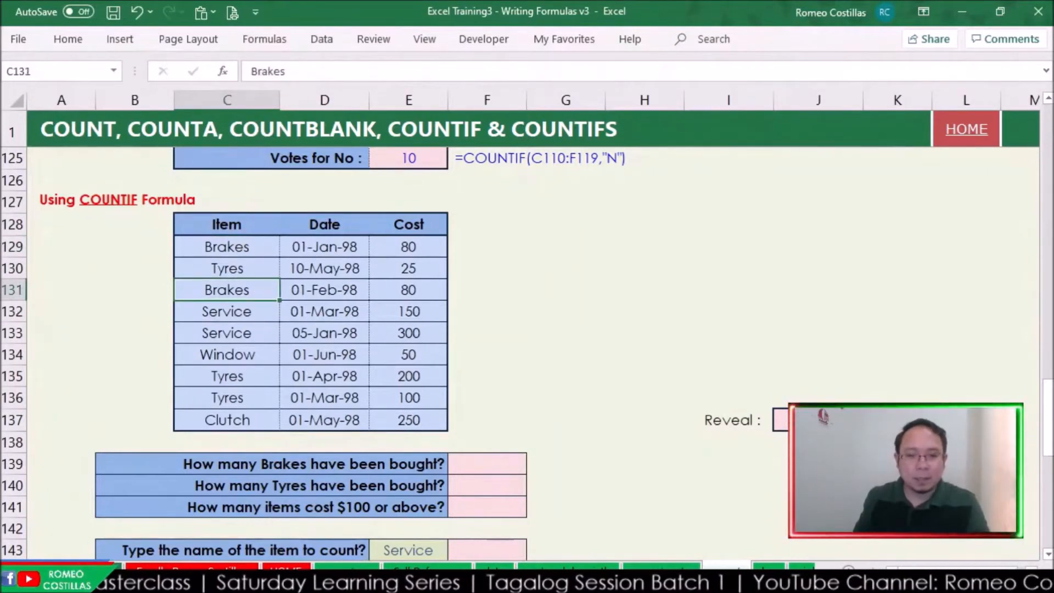
# Answer how many Brakes have been bought in F139 with a COUNTIF over C129:C137 using the criterion "Brakes"
pyautogui.click(490, 460)
pyautogui.write('=coun')
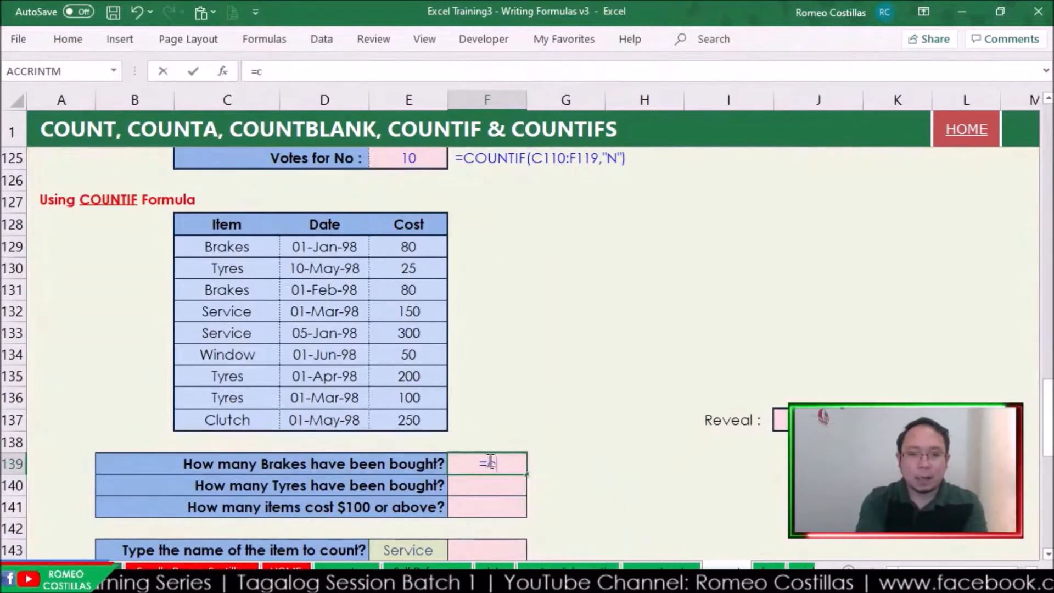
pyautogui.press('BackSpace')
pyautogui.press('BackSpace')
pyautogui.press('BackSpace')
pyautogui.write('ountif')
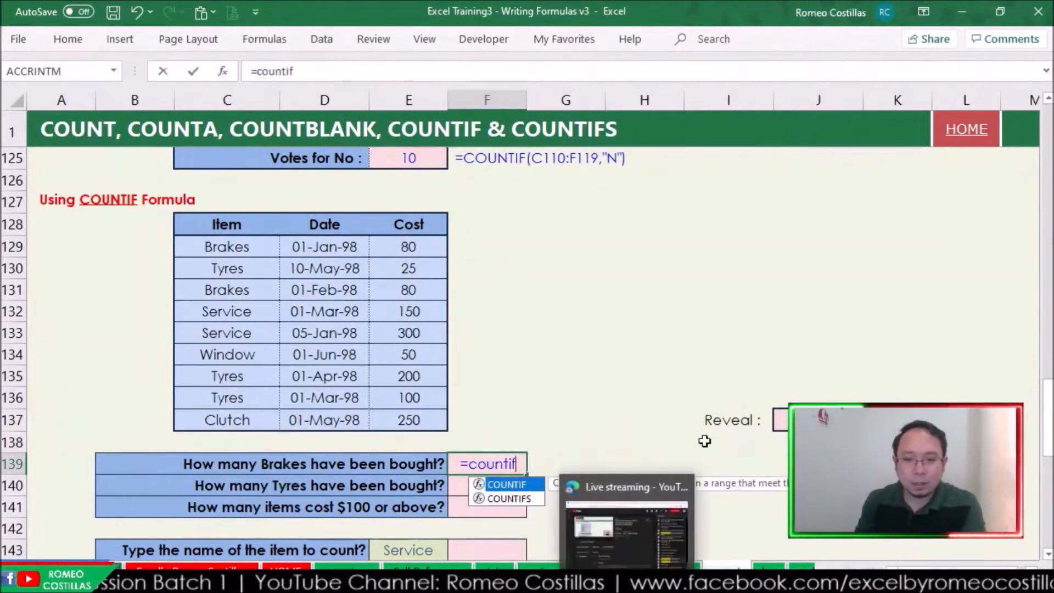
pyautogui.press('Tab')
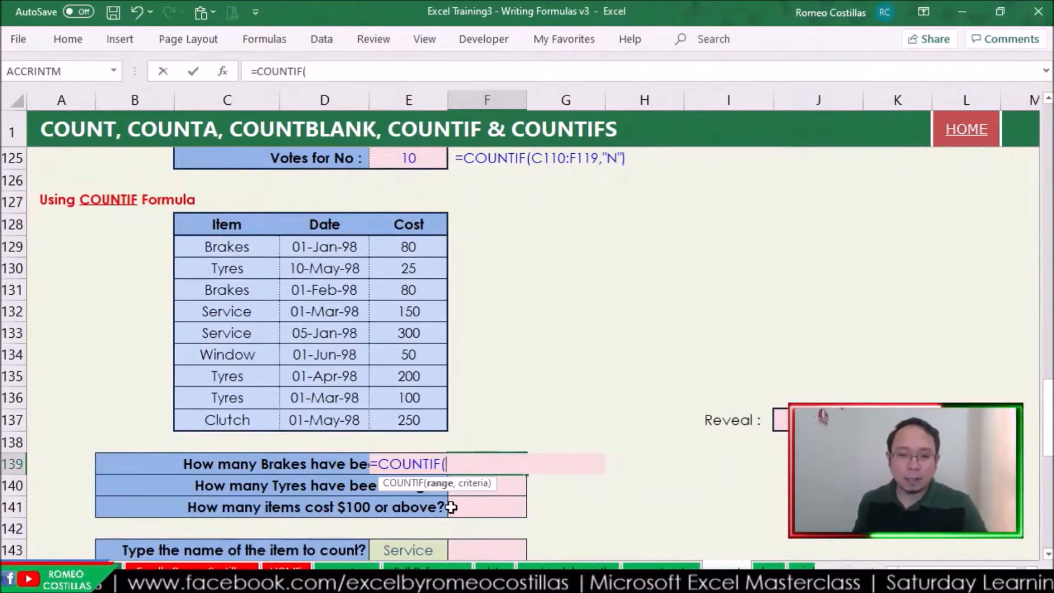
pyautogui.moveTo(235, 245); pyautogui.dragTo(236, 422)
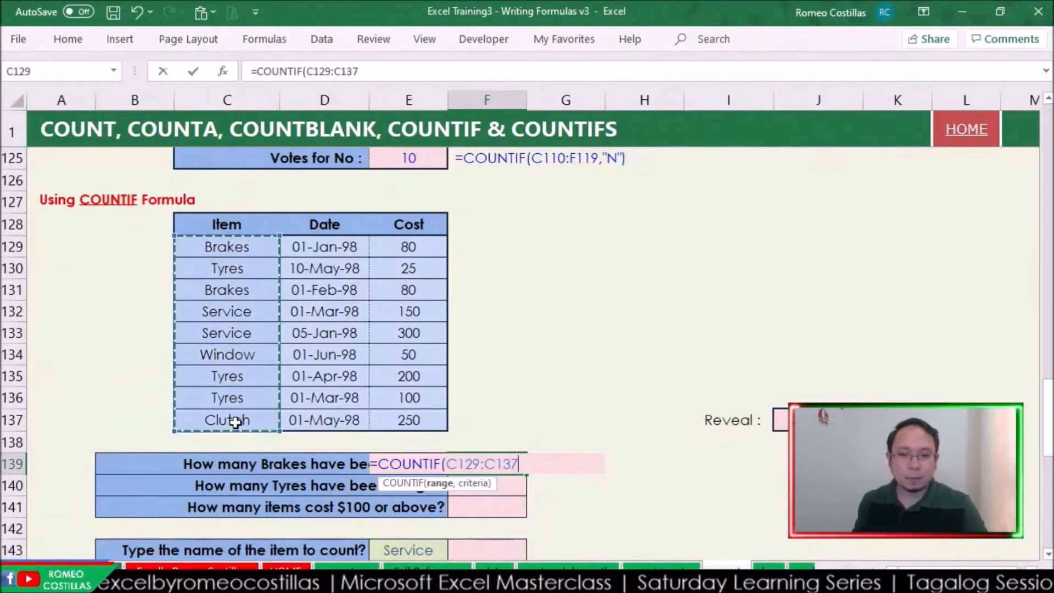
pyautogui.write(',')
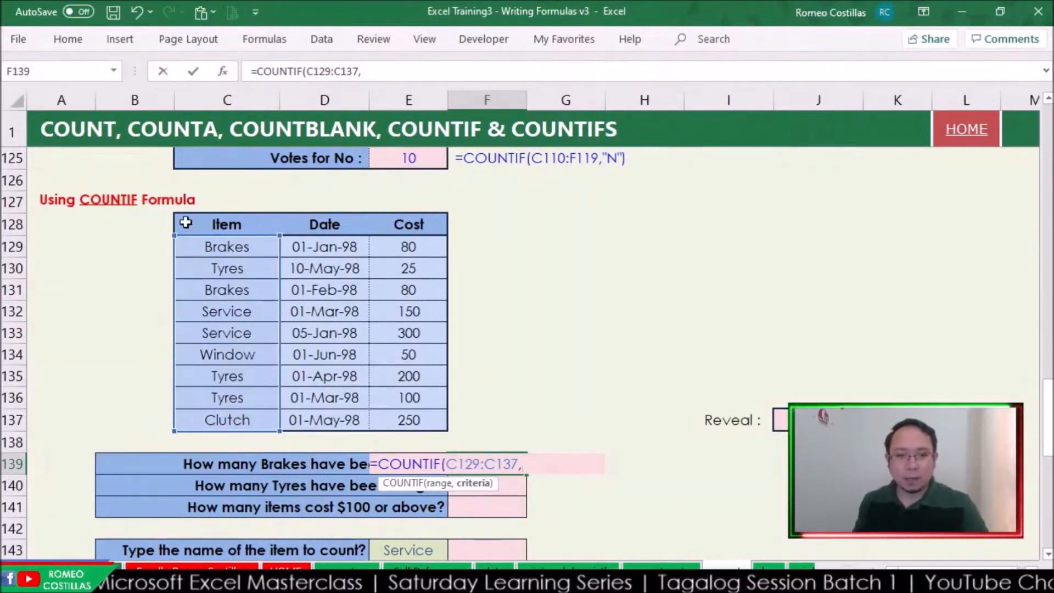
pyautogui.write('"Brake')
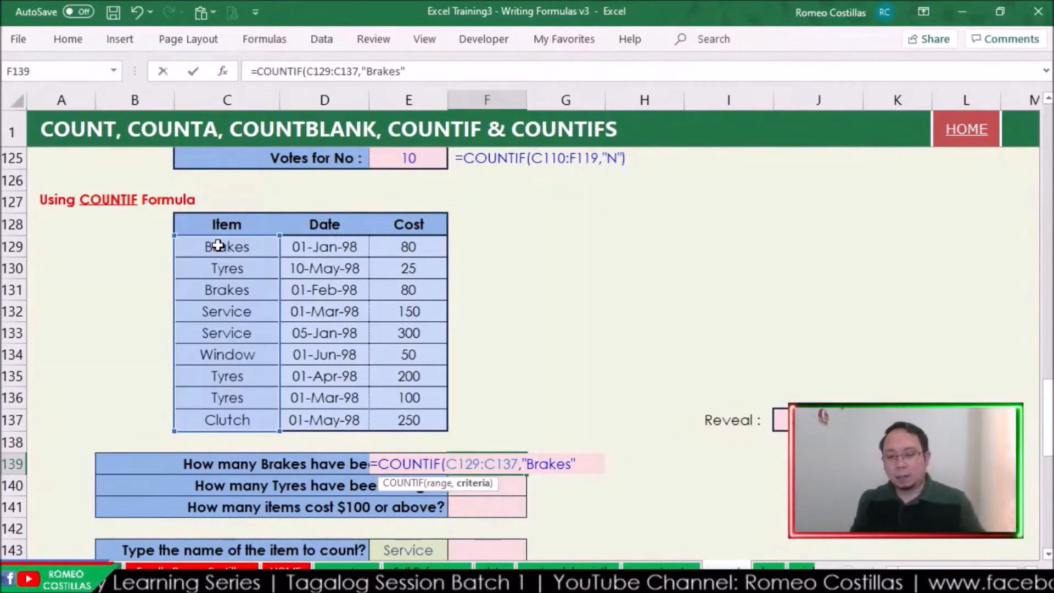
pyautogui.write('s"')
pyautogui.press('Return')
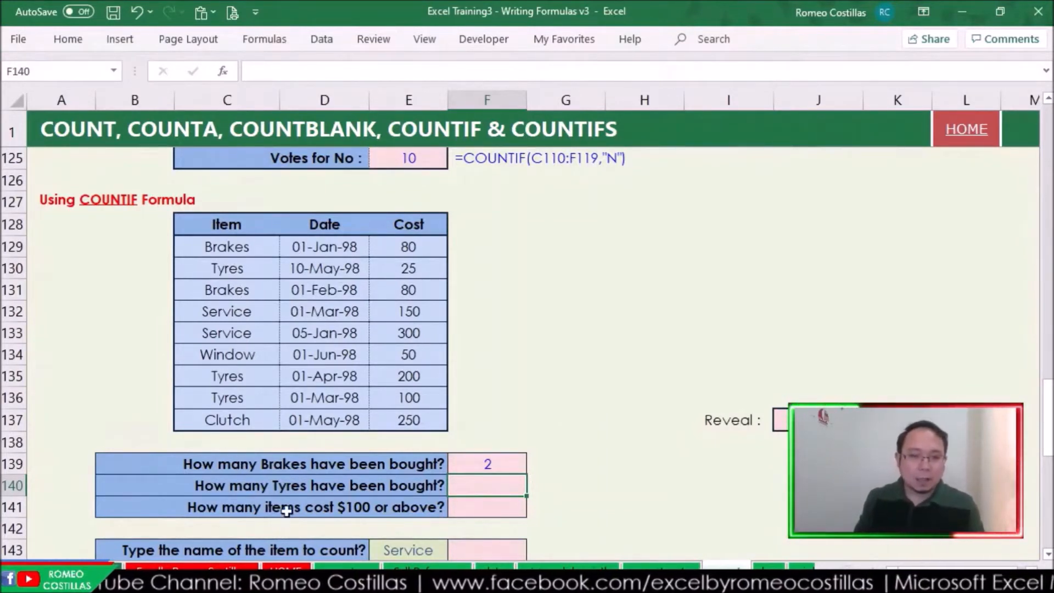
# Answer how many Tyres have been bought in F140 with a COUNTIF over C129:C137 using the criterion "Tyres"
pyautogui.write('=countifs')
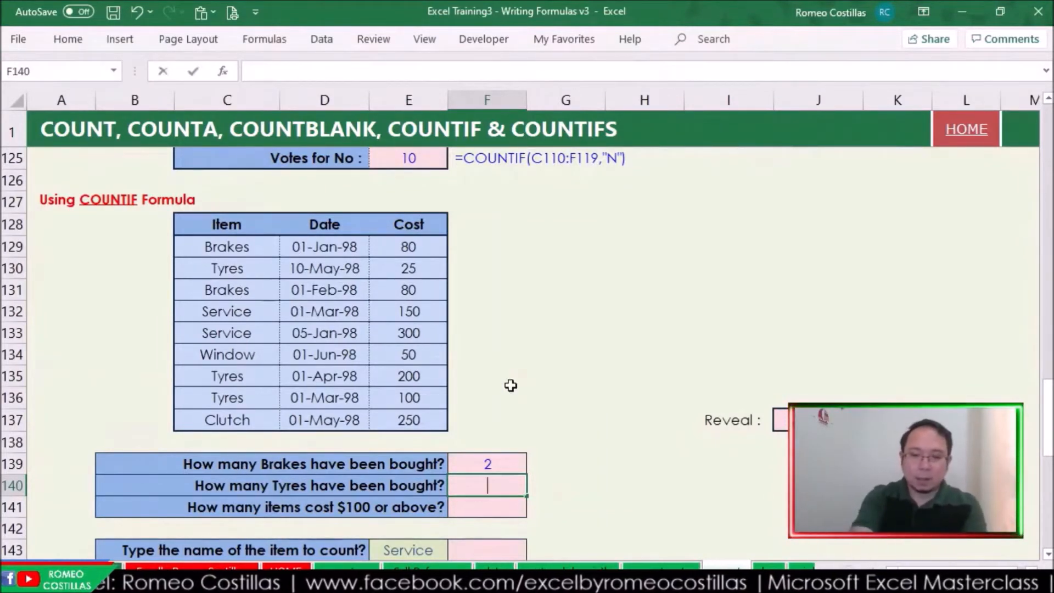
pyautogui.press('BackSpace')
pyautogui.press('Tab')
pyautogui.moveTo(259, 259); pyautogui.dragTo(247, 424)
pyautogui.write(',')
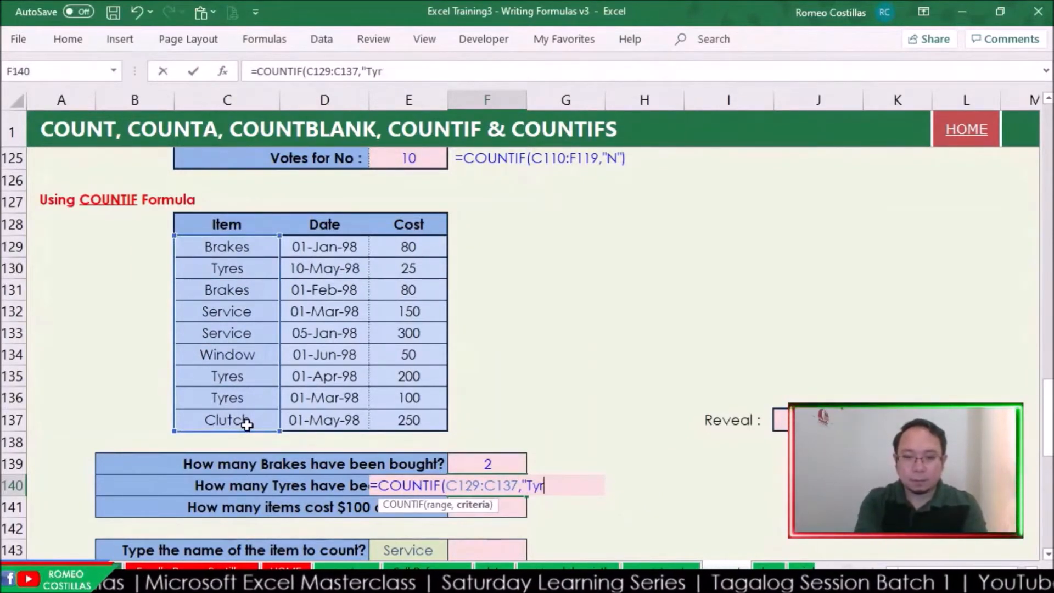
pyautogui.press('Return')
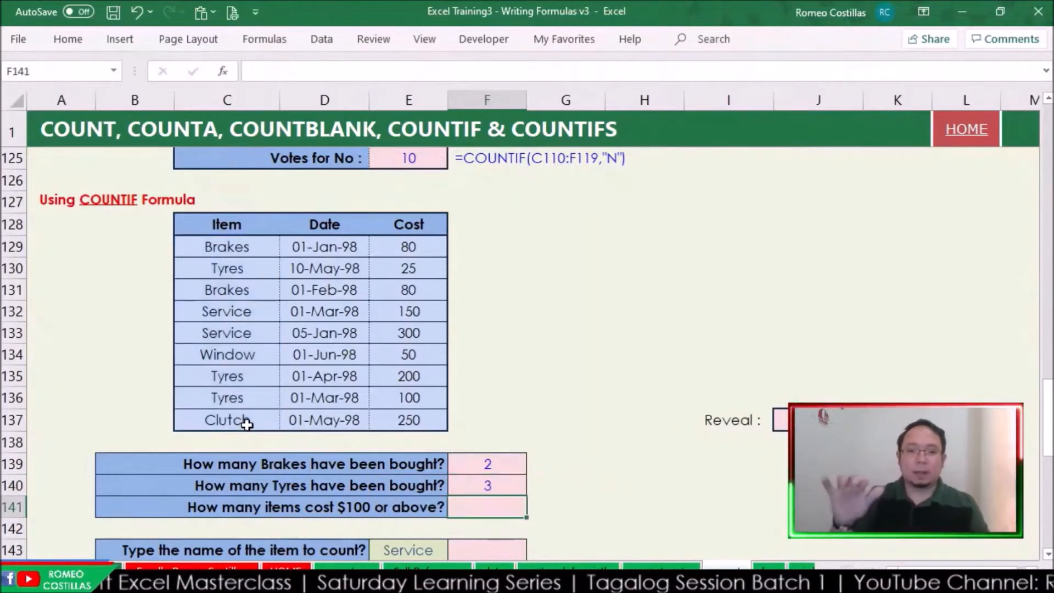
# Check the Tyres count by selecting every Tyres cell in the Item column together
pyautogui.click(502, 487)
pyautogui.click(248, 271)
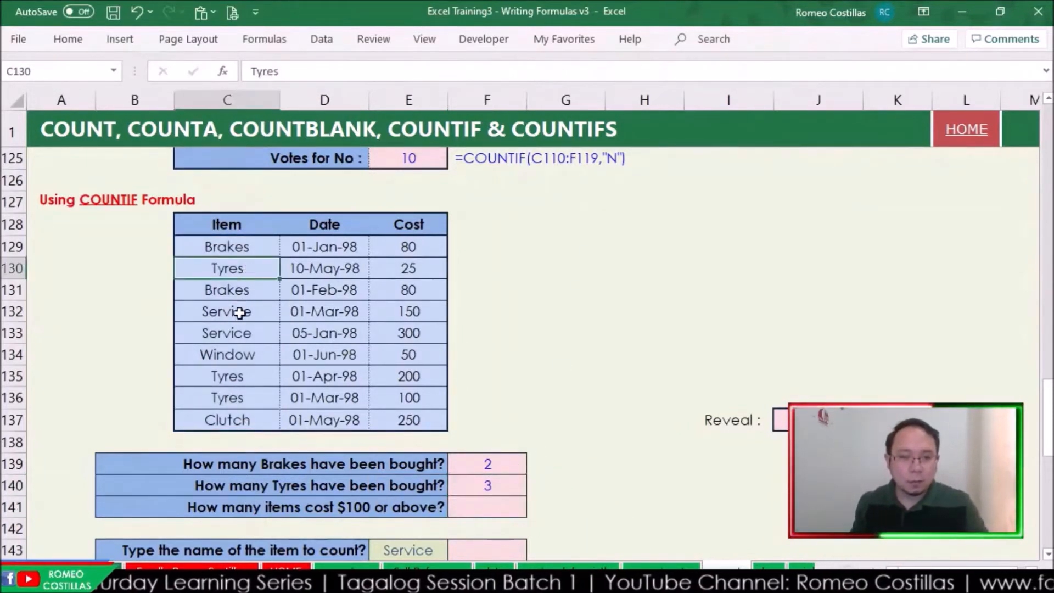
pyautogui.keyDown('ctrl'); pyautogui.click(240, 376); pyautogui.keyUp('ctrl')
pyautogui.keyDown('ctrl'); pyautogui.click(242, 399); pyautogui.keyUp('ctrl')
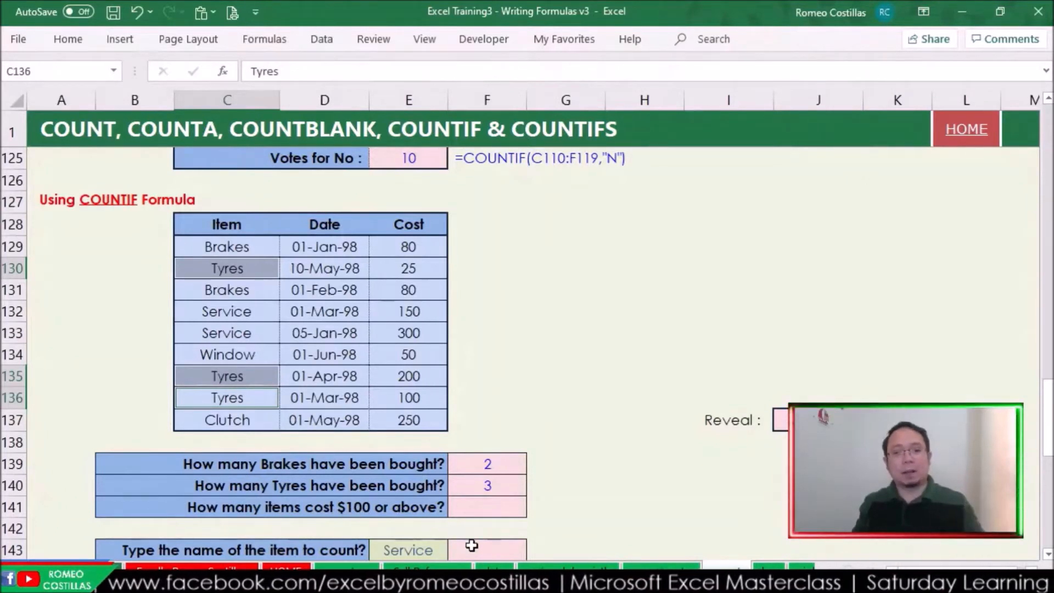
# Count the items costing $100 or above in F141 with a COUNTIF over E129:E137 using the criterion ">=100"
pyautogui.click(497, 508)
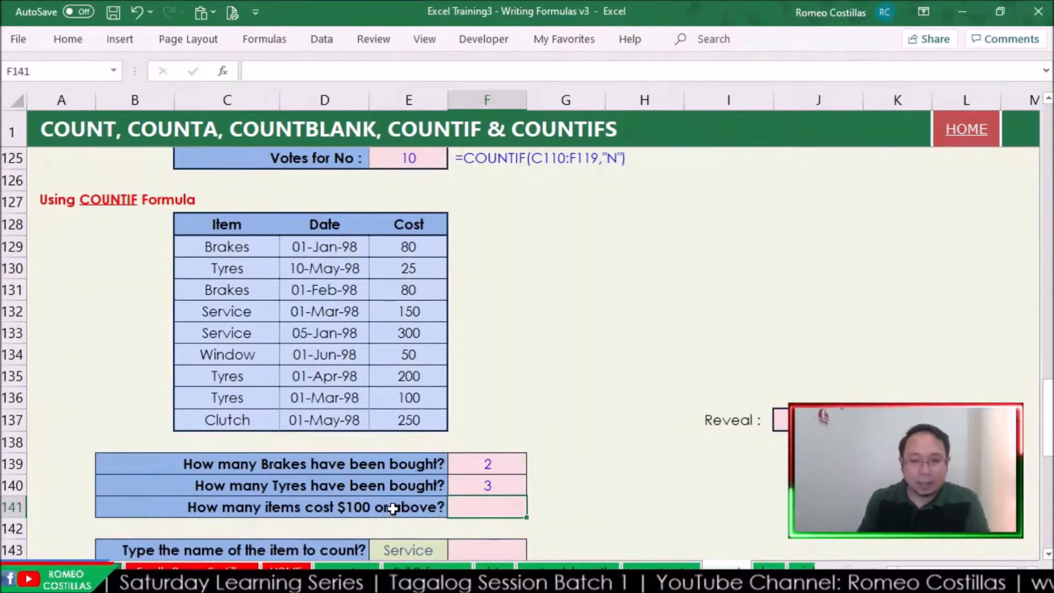
pyautogui.press('F2')
pyautogui.write('=')
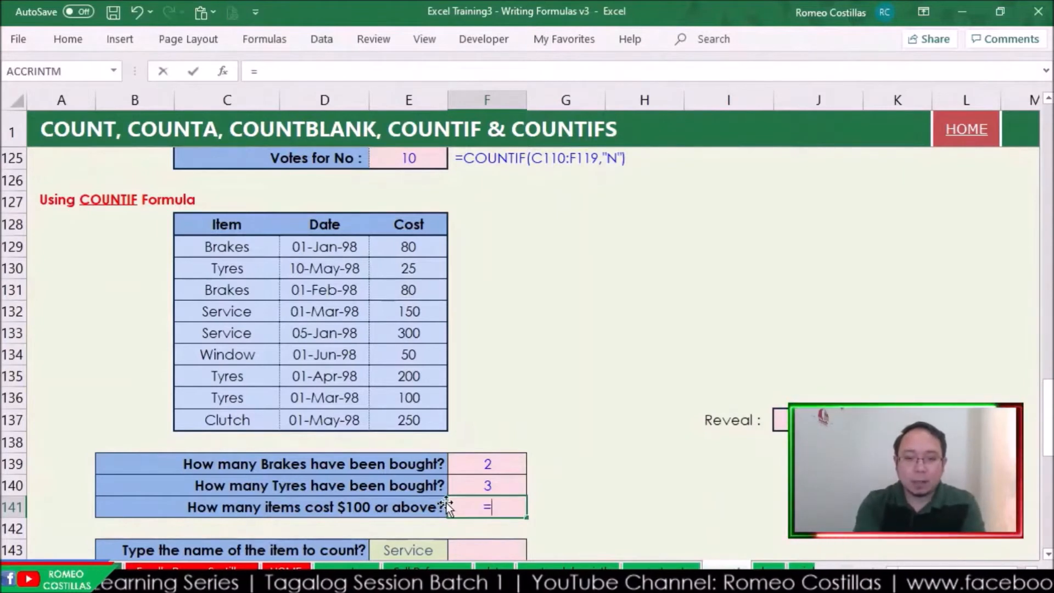
pyautogui.write('countif')
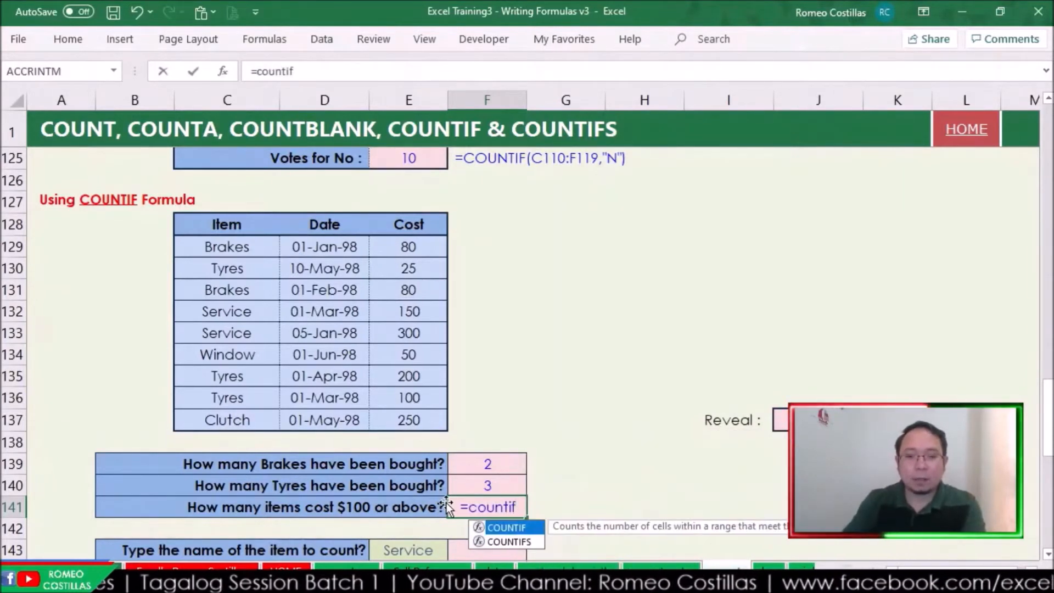
pyautogui.press('Tab')
pyautogui.moveTo(409, 246); pyautogui.dragTo(411, 429)
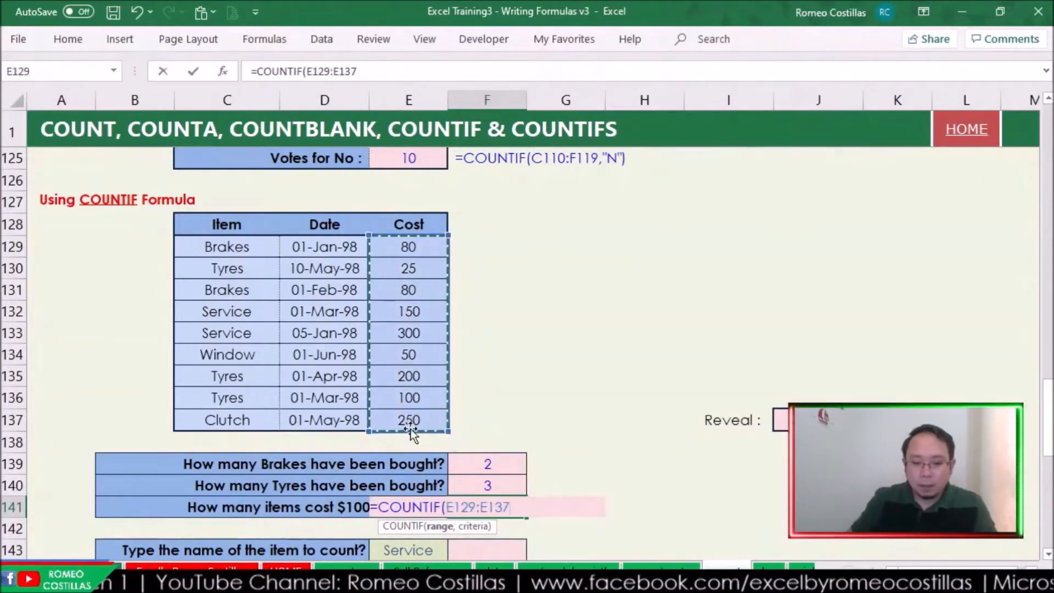
pyautogui.write(',')
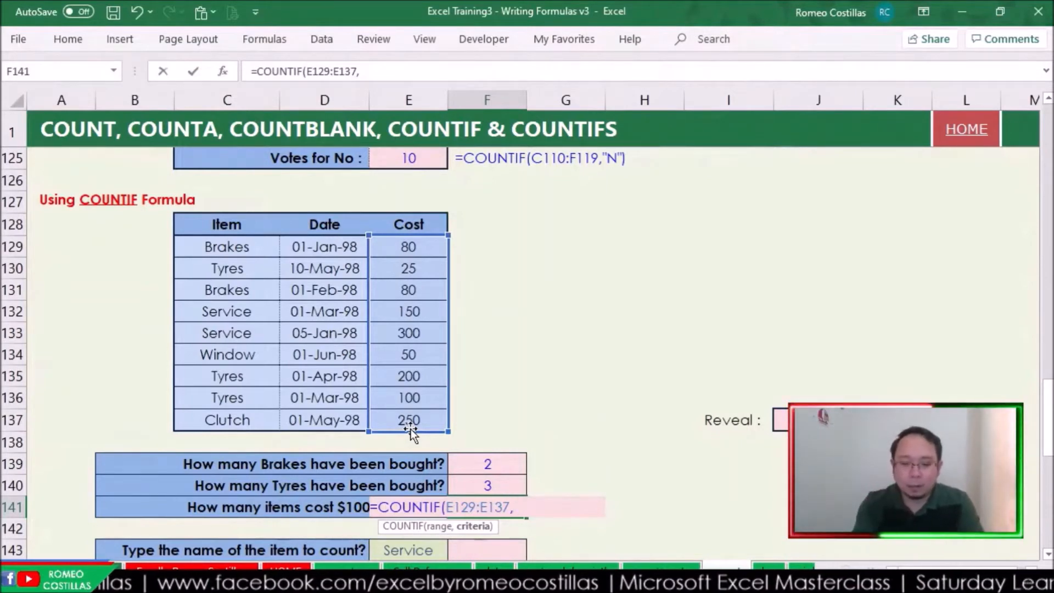
pyautogui.write('">')
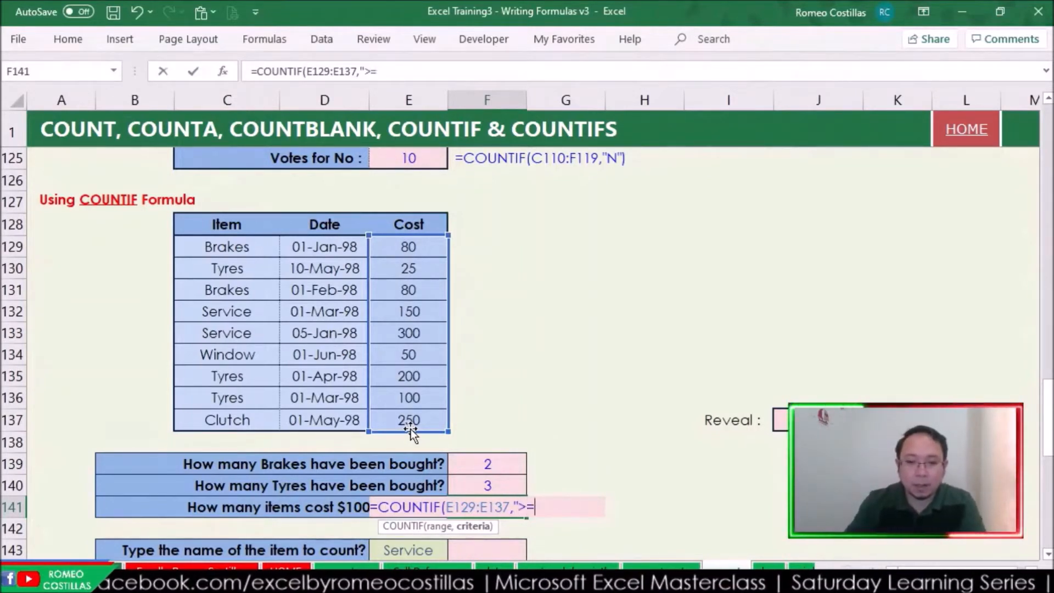
pyautogui.write('=100"')
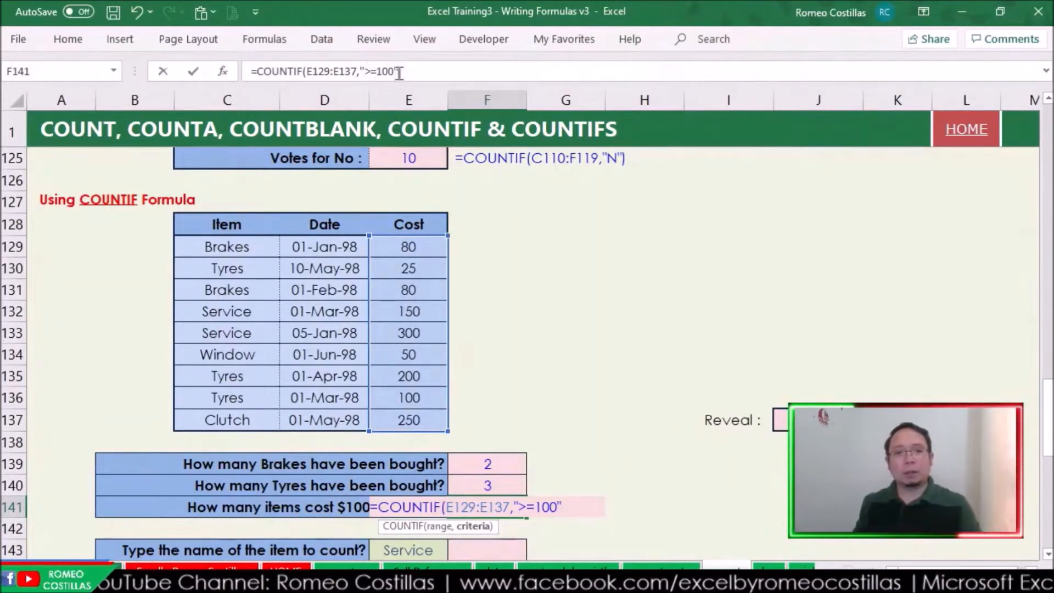
pyautogui.click(373, 70)
pyautogui.hotkey('shift', 'Left')
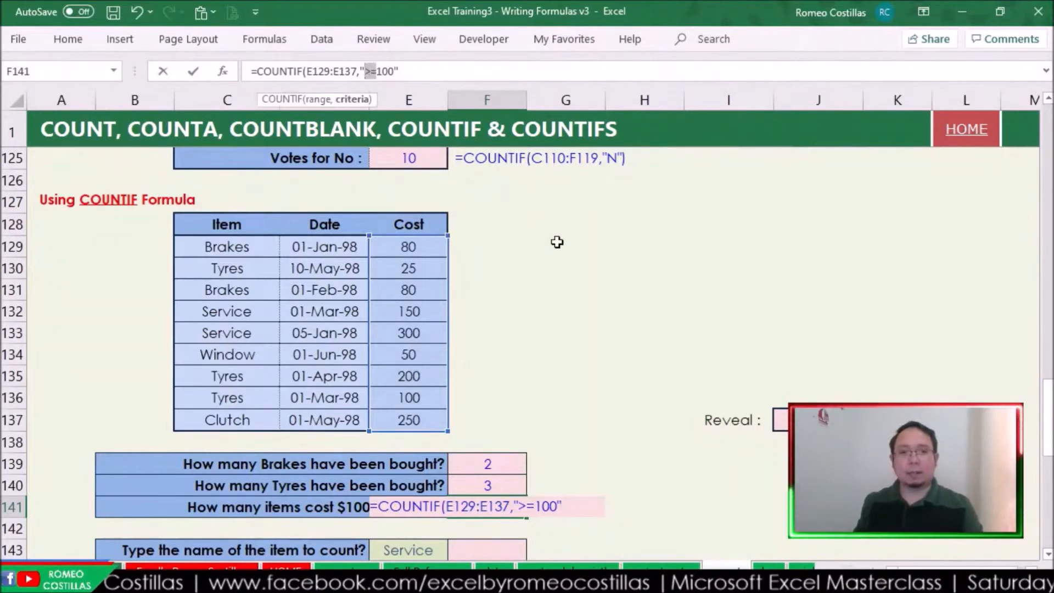
pyautogui.press('Return')
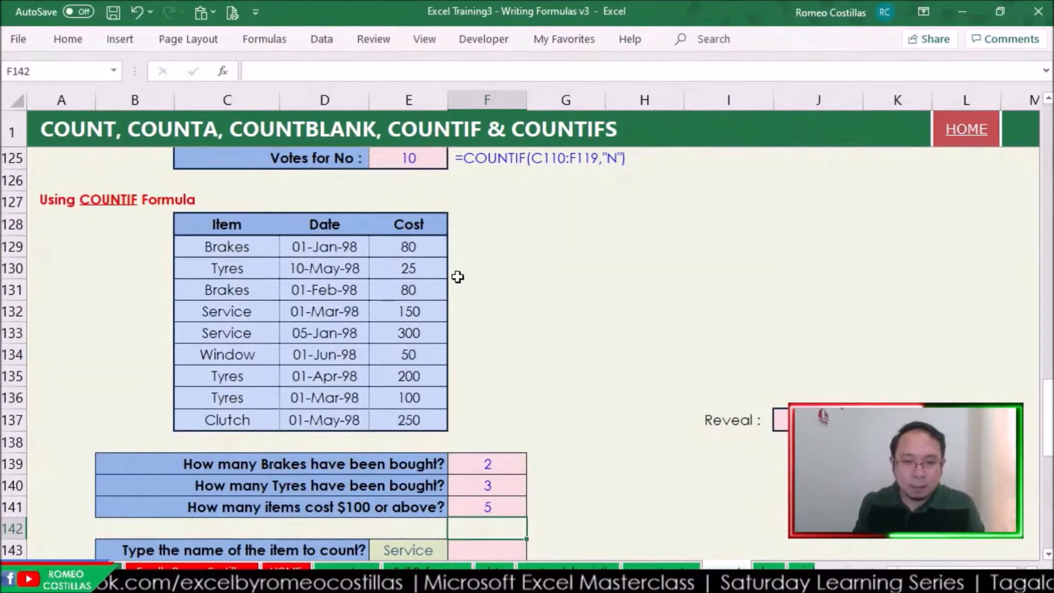
# Check the cost count by selecting all Cost cells of 100 or more together
pyautogui.click(429, 313)
pyautogui.keyDown('ctrl'); pyautogui.click(427, 332); pyautogui.keyUp('ctrl')
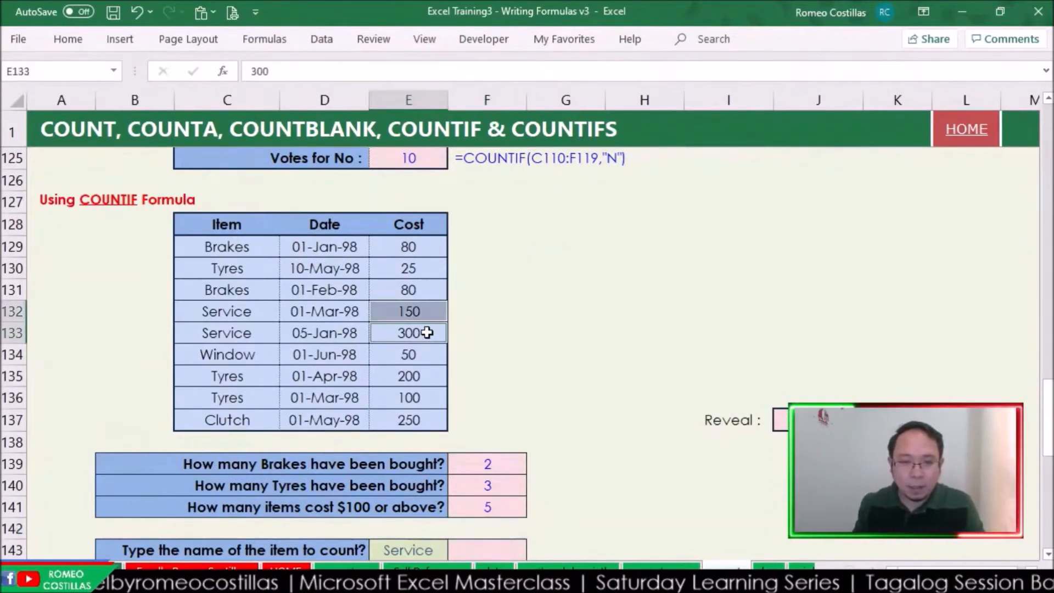
pyautogui.keyDown('ctrl'); pyautogui.click(427, 379); pyautogui.keyUp('ctrl')
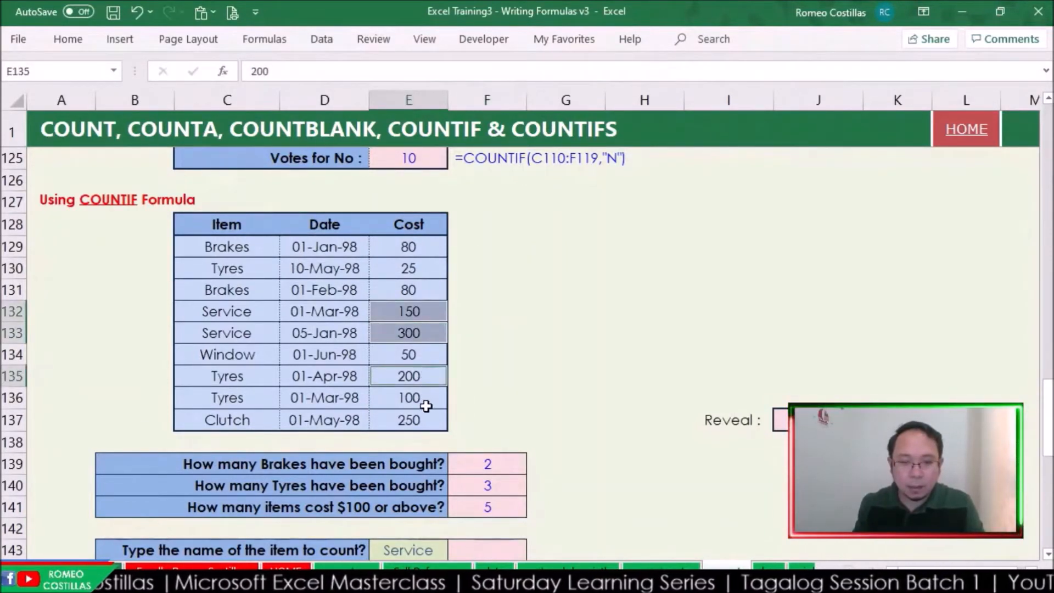
pyautogui.keyDown('ctrl'); pyautogui.click(426, 398); pyautogui.keyUp('ctrl')
pyautogui.keyDown('ctrl'); pyautogui.click(423, 421); pyautogui.keyUp('ctrl')
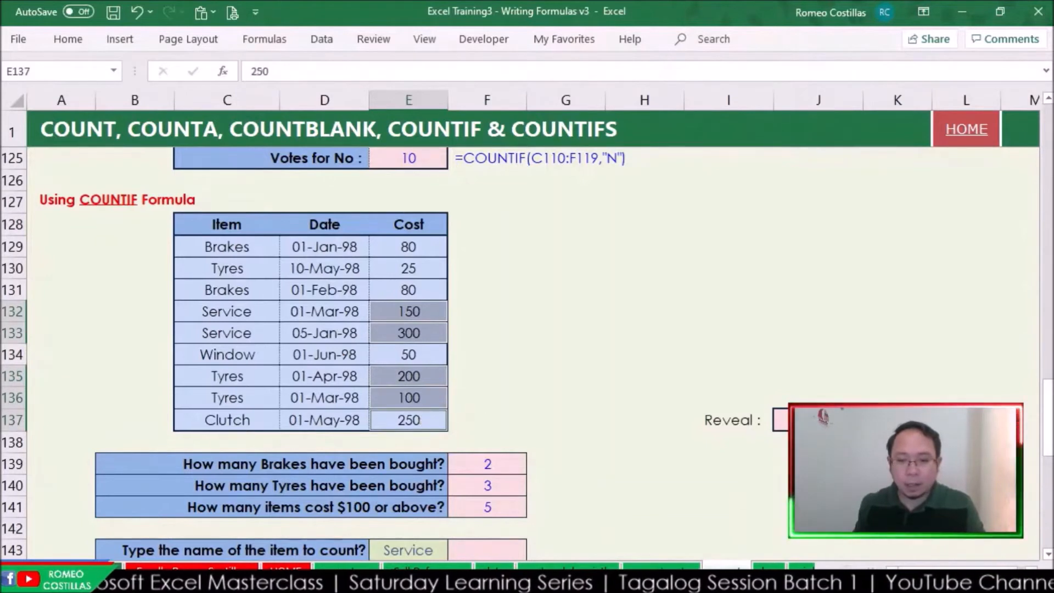
pyautogui.moveTo(748, 583)
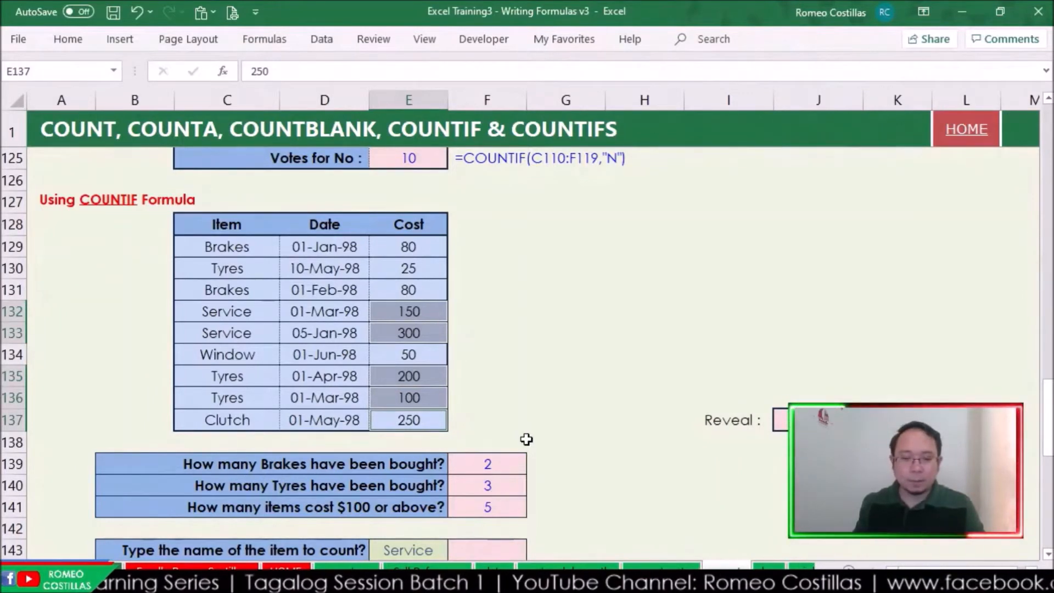
# Compare the typed criterion in the Brakes formula in F139 with the item name cell E143
pyautogui.click(492, 550)
pyautogui.click(500, 463)
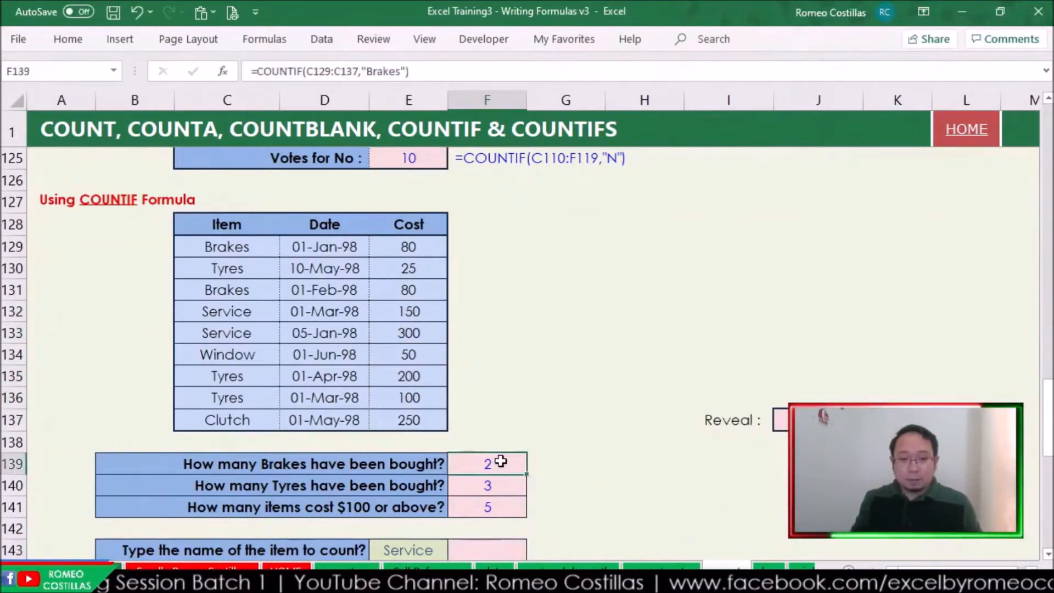
pyautogui.click(502, 547)
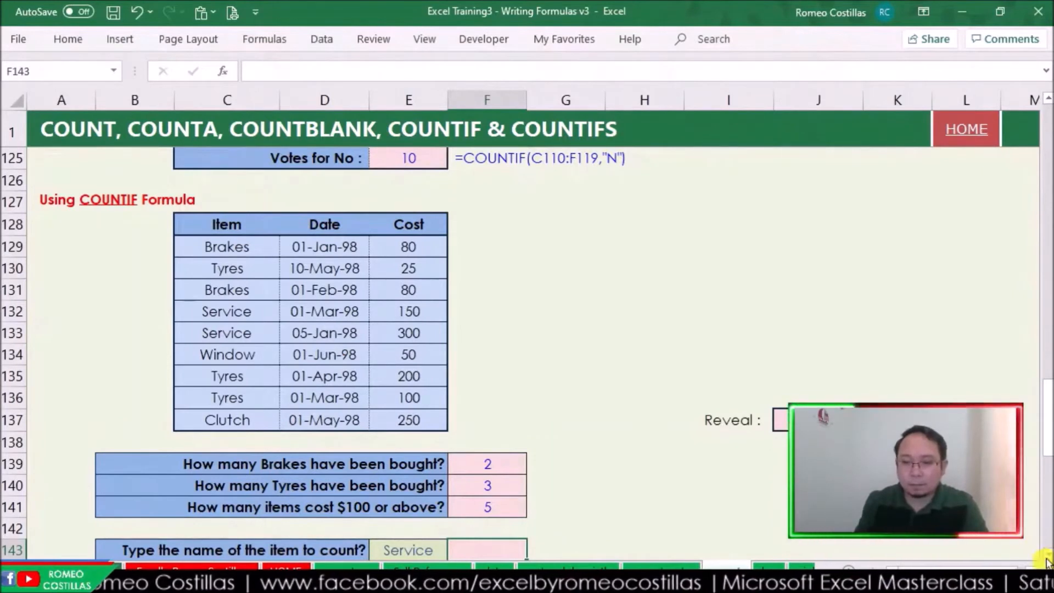
pyautogui.scroll(-1, 771, 508)
pyautogui.click(431, 528)
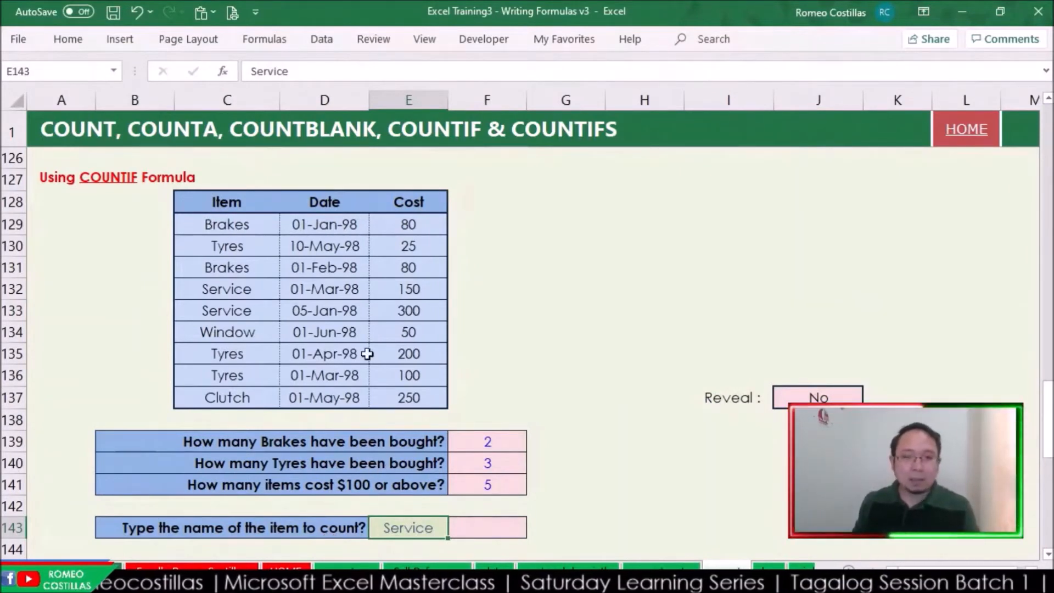
pyautogui.click(513, 439)
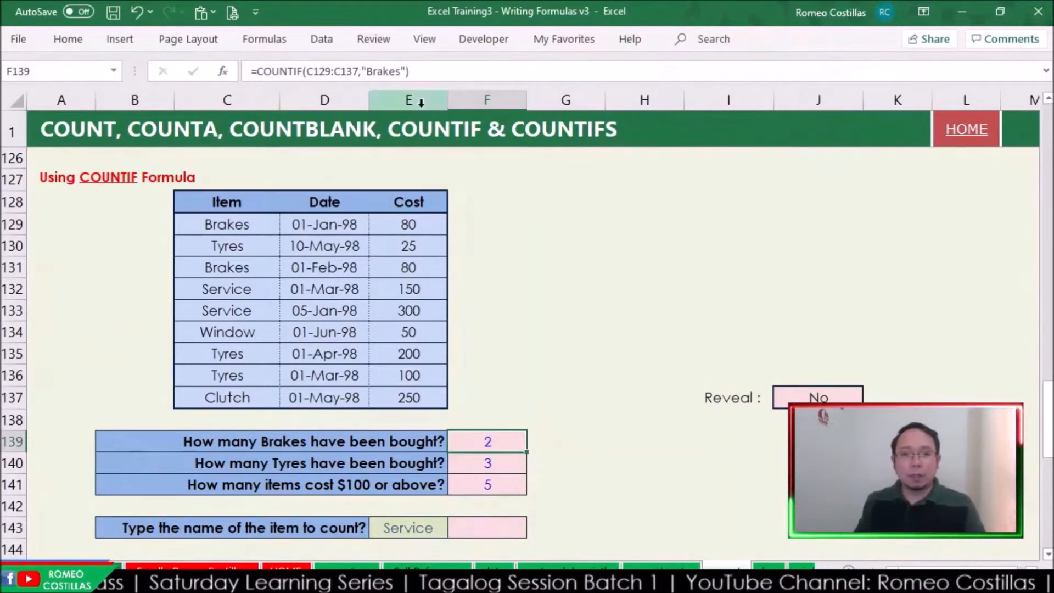
pyautogui.click(421, 528)
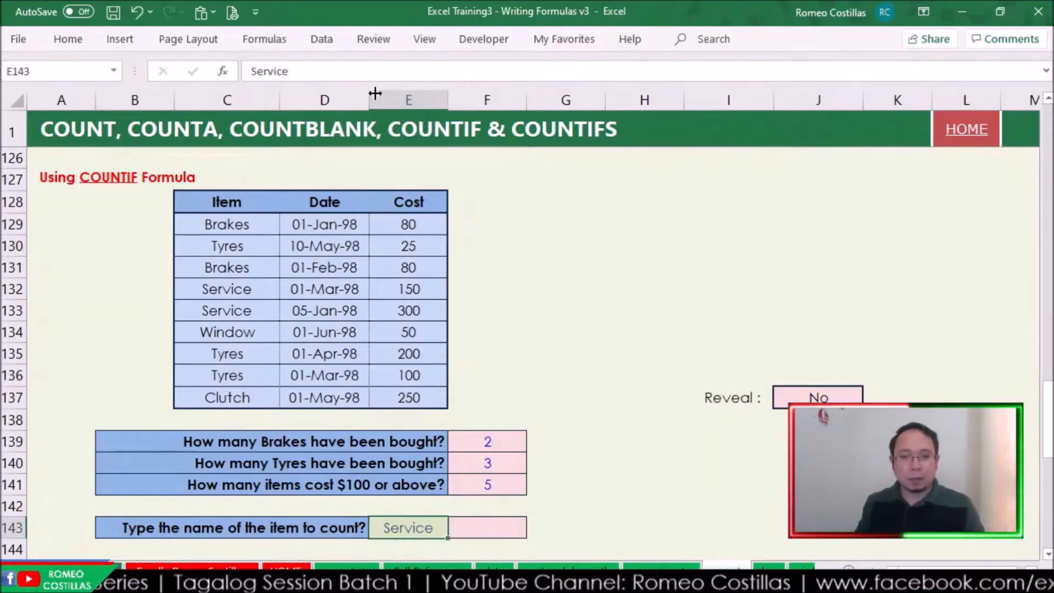
# Count the item named in E143 with a COUNTIF in F143 over C129:C137, and check it against the Service cells
pyautogui.click(451, 534)
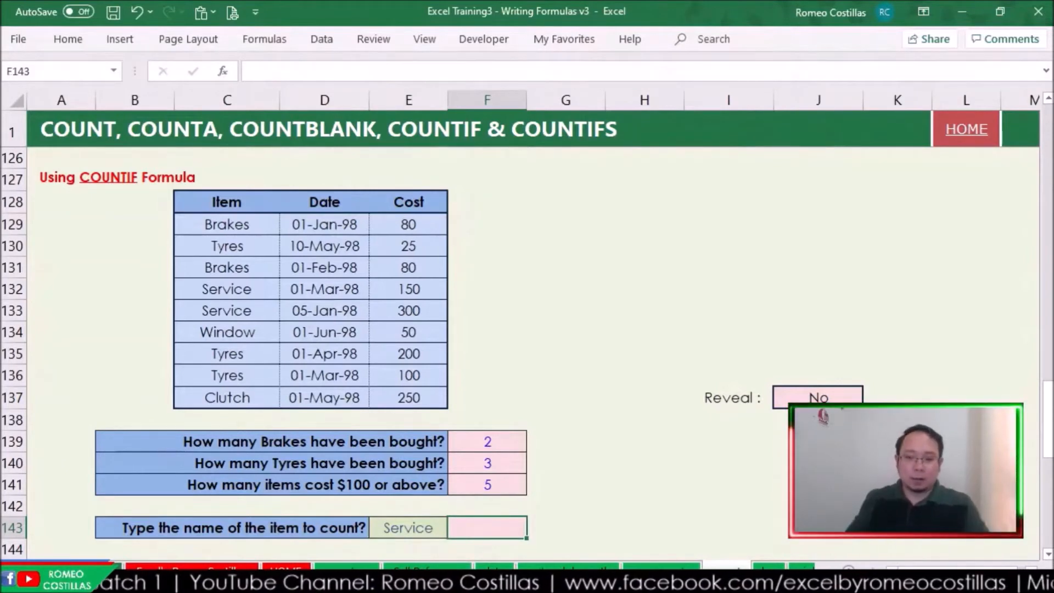
pyautogui.write('=countif')
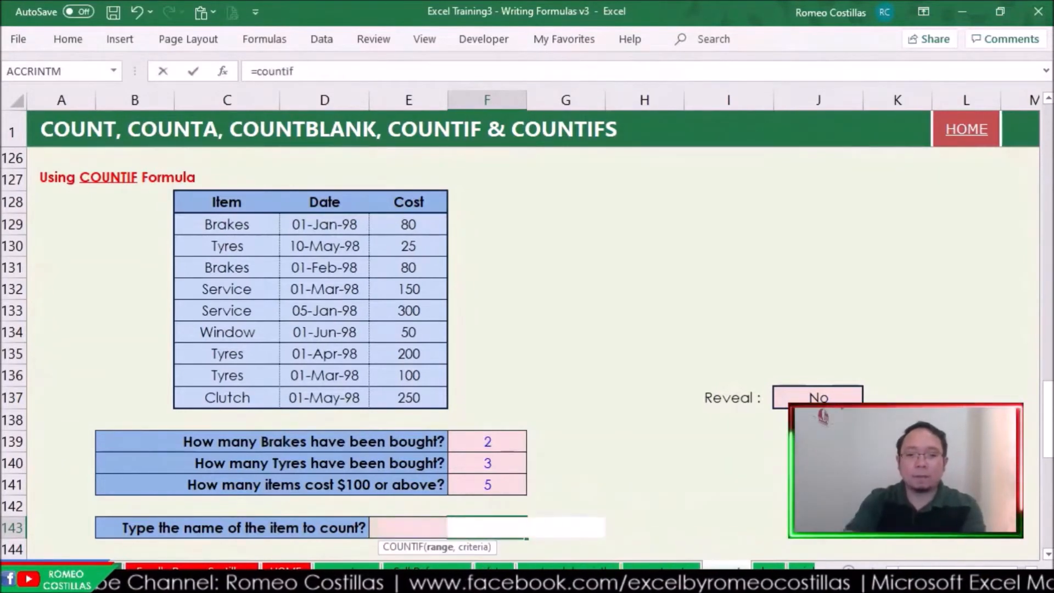
pyautogui.press('Tab')
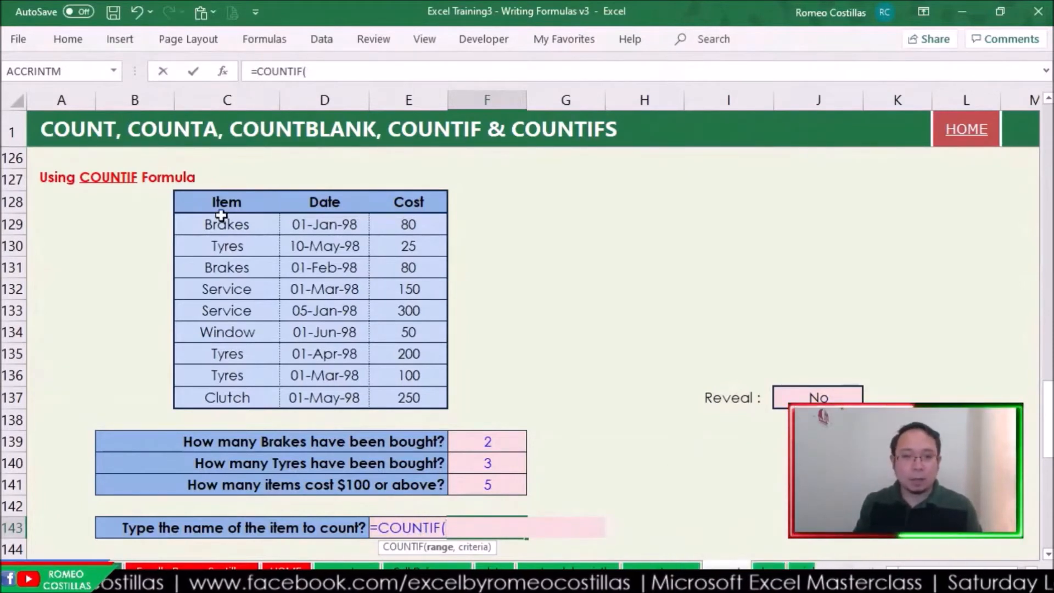
pyautogui.moveTo(221, 226); pyautogui.dragTo(213, 393)
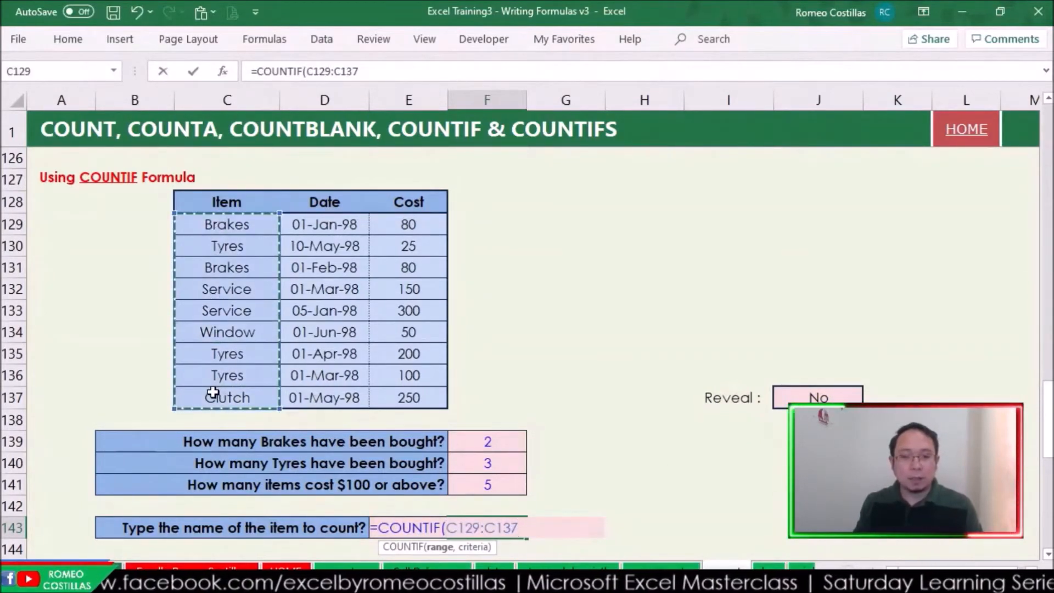
pyautogui.write(',')
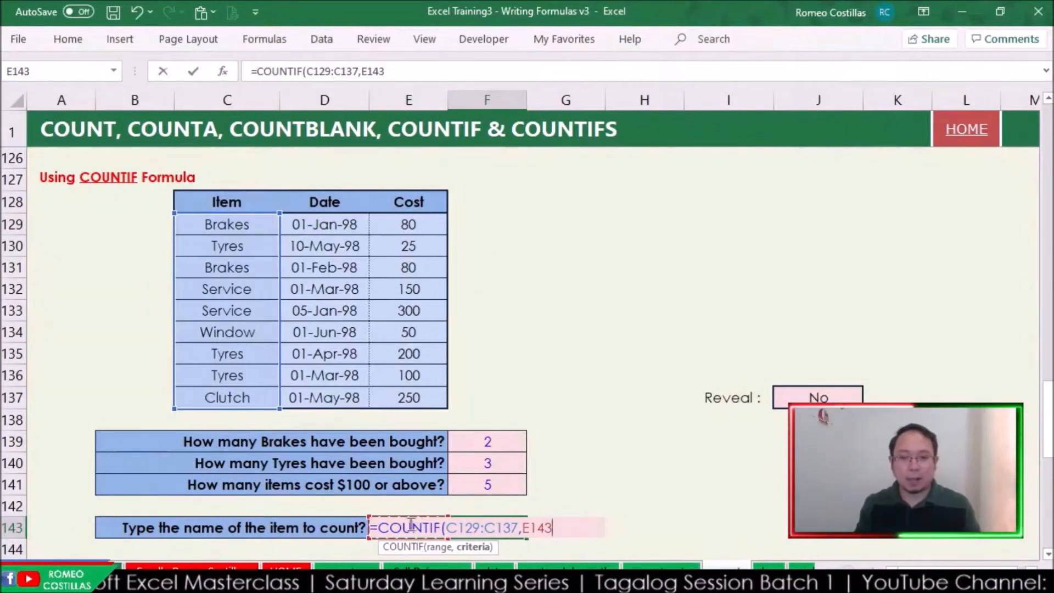
pyautogui.press('Return')
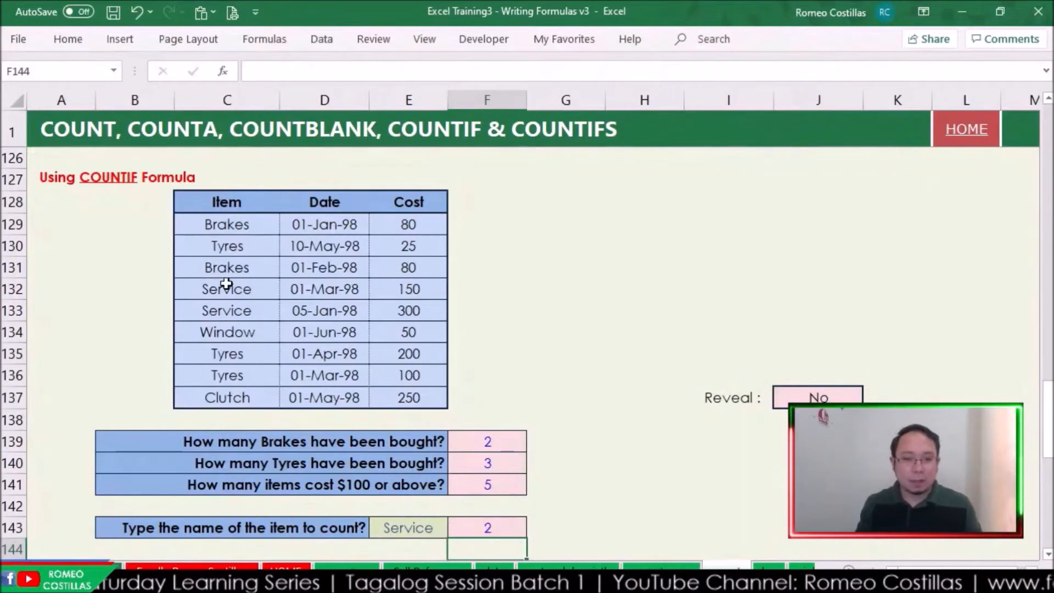
pyautogui.moveTo(234, 290); pyautogui.dragTo(229, 304)
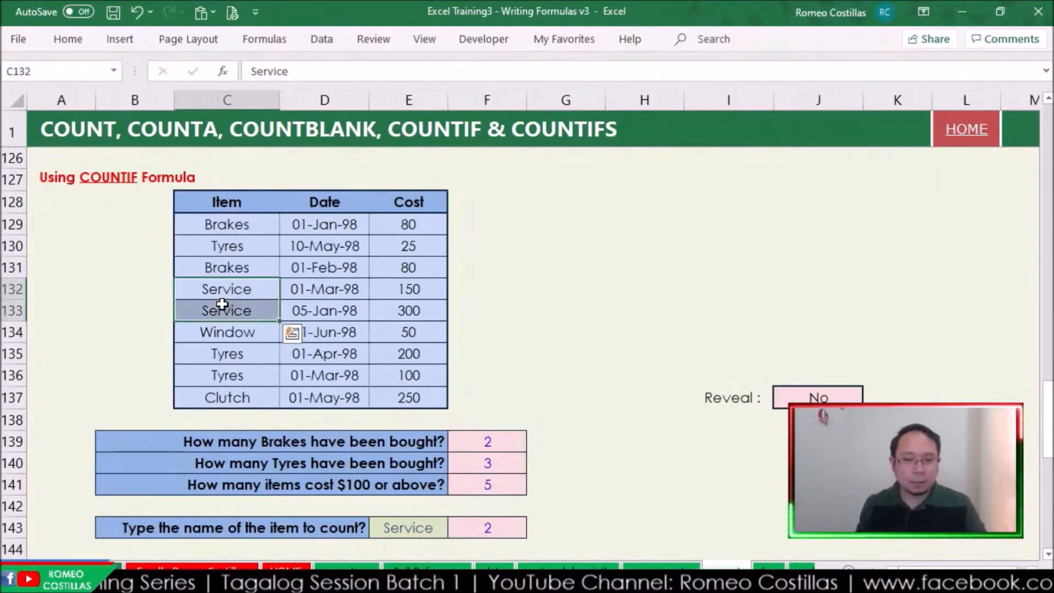
# Test the F143 formula with other item names by entering Clutch and finally Window in E143
pyautogui.click(439, 527)
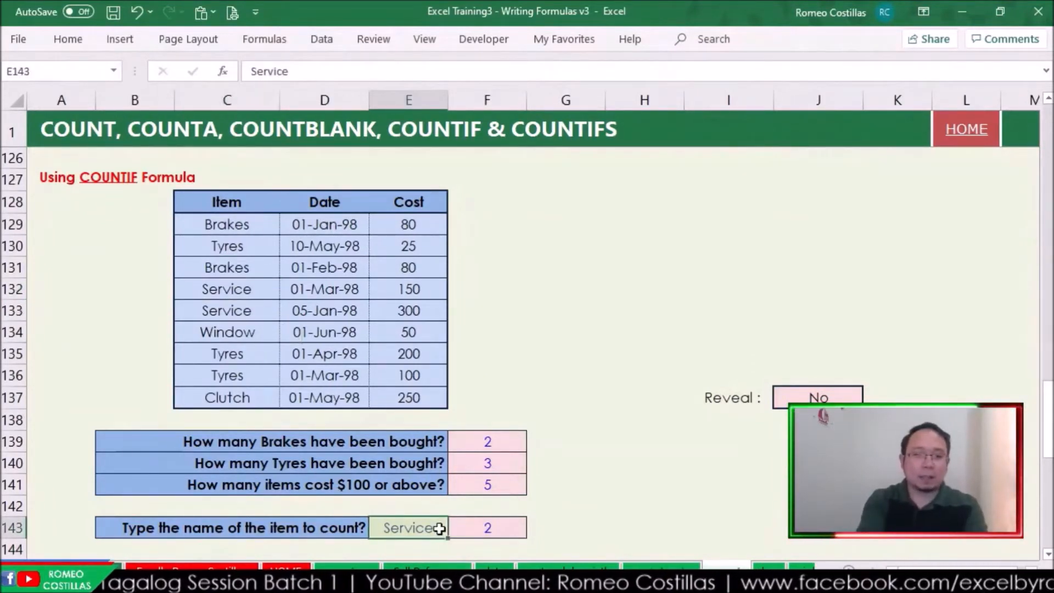
pyautogui.write('Clutch')
pyautogui.press('Return')
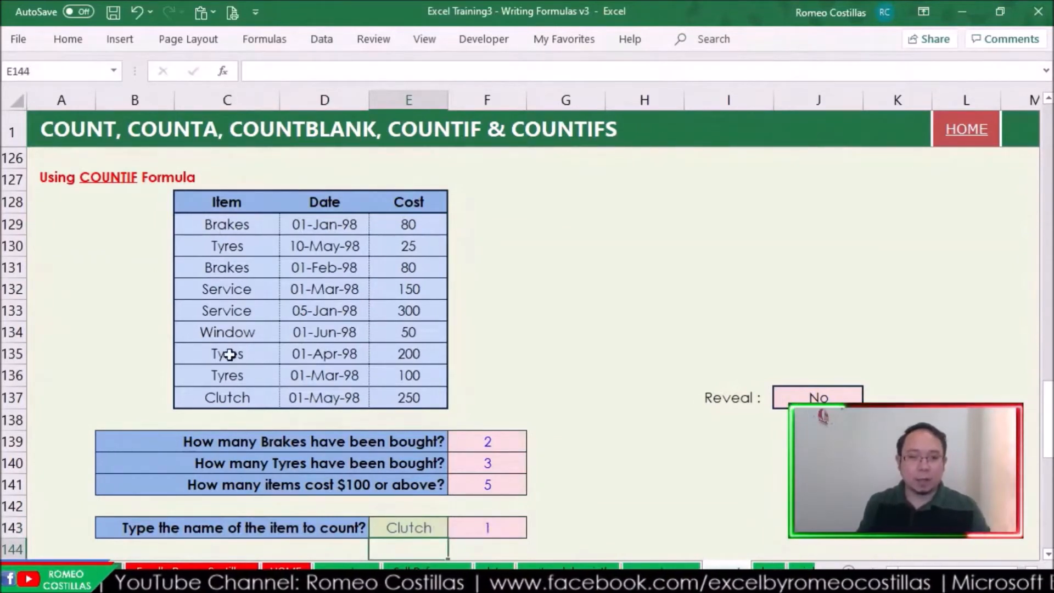
pyautogui.click(521, 528)
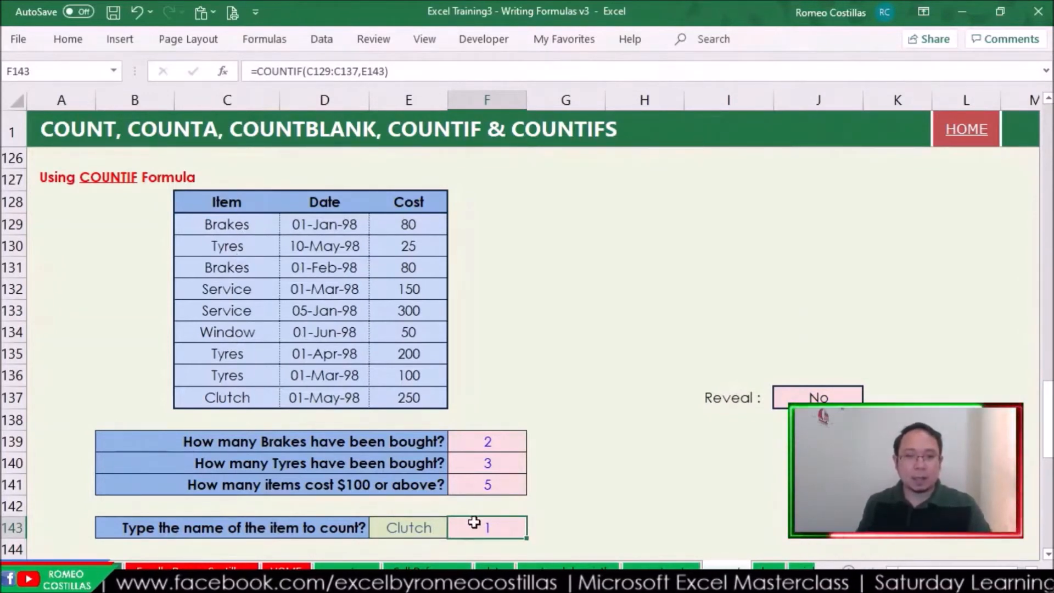
pyautogui.click(431, 531)
pyautogui.write('Window')
pyautogui.press('Return')
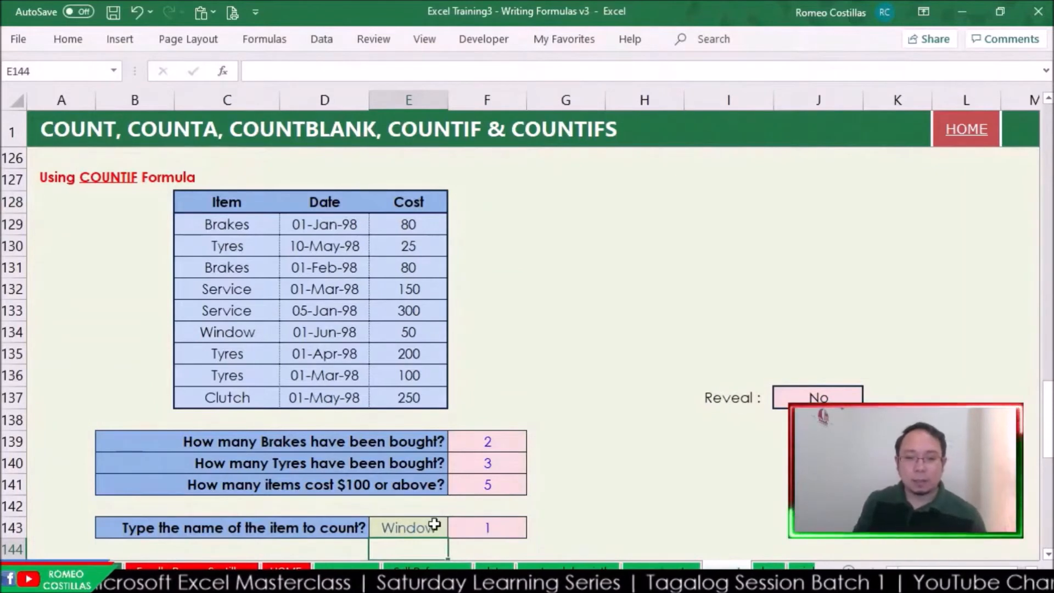
pyautogui.click(477, 528)
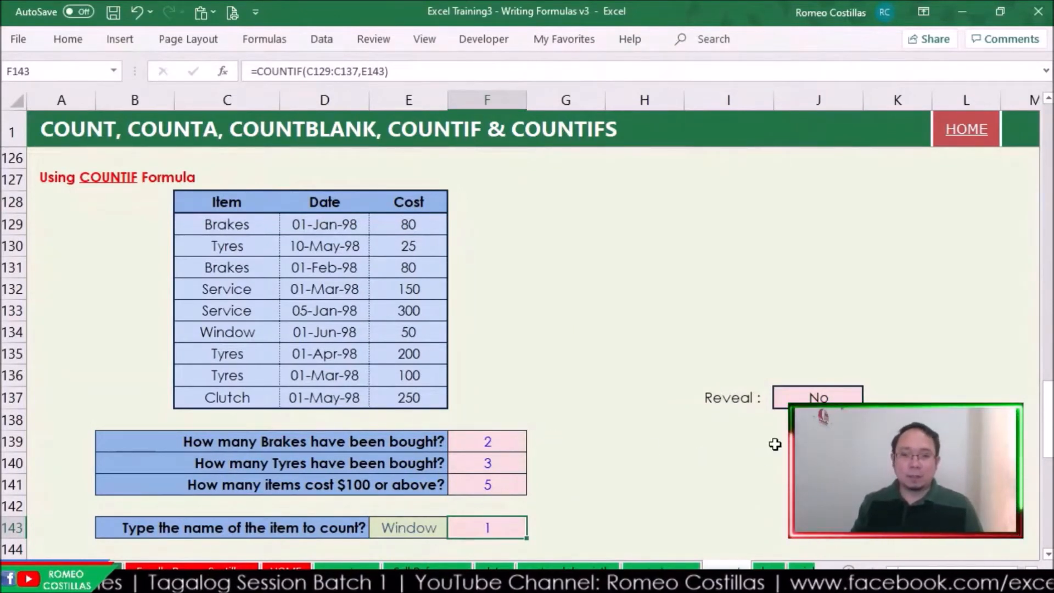
# Set the COUNTIF section's Reveal option in J137 to Yes to show the answer formulas
pyautogui.click(814, 392)
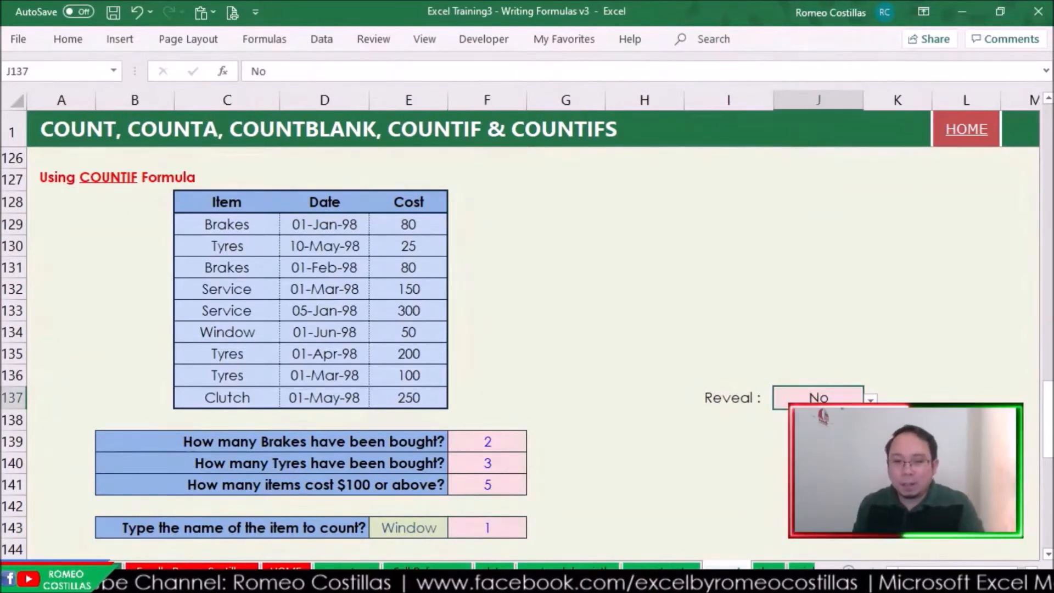
pyautogui.click(870, 398)
pyautogui.press('Up')
pyautogui.press('Return')
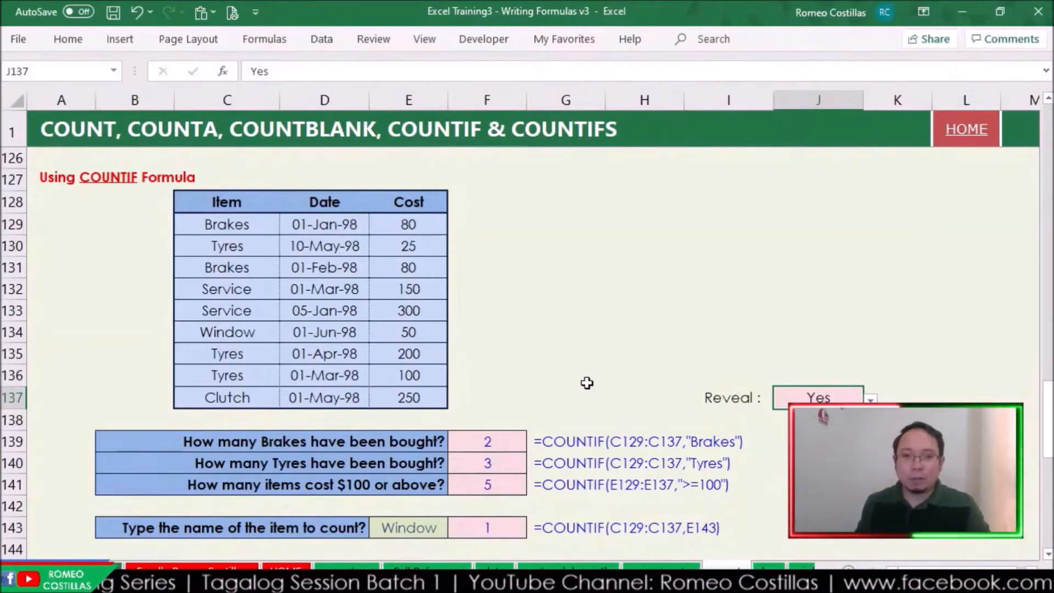
pyautogui.scroll(-1, 555, 458)
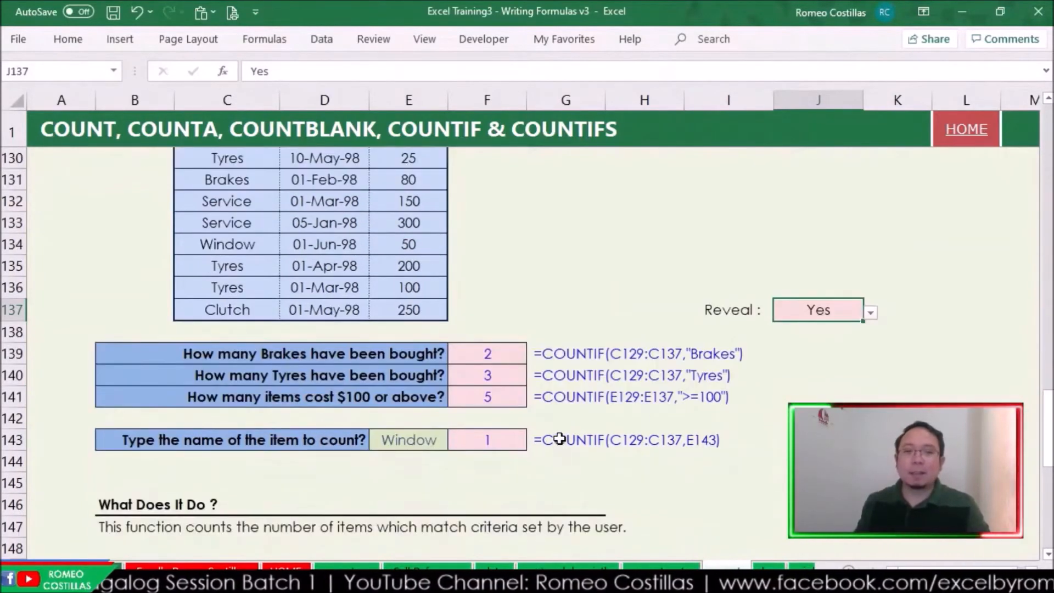
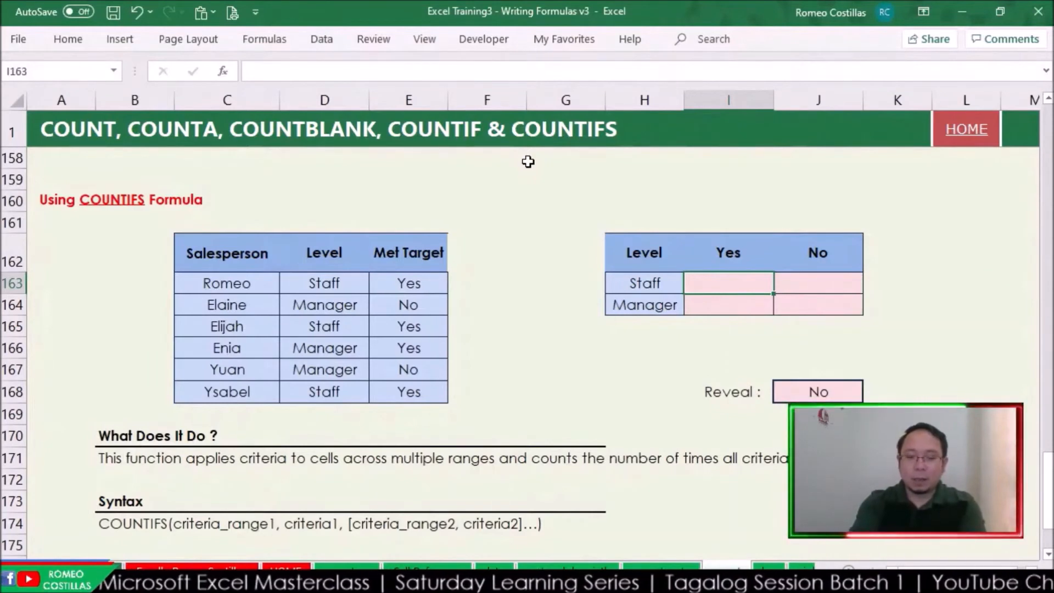
# Enter a COUNTIFS in I163 over the Level range D163:D168 with H163 as criterion, using relative references
pyautogui.write('=countif')
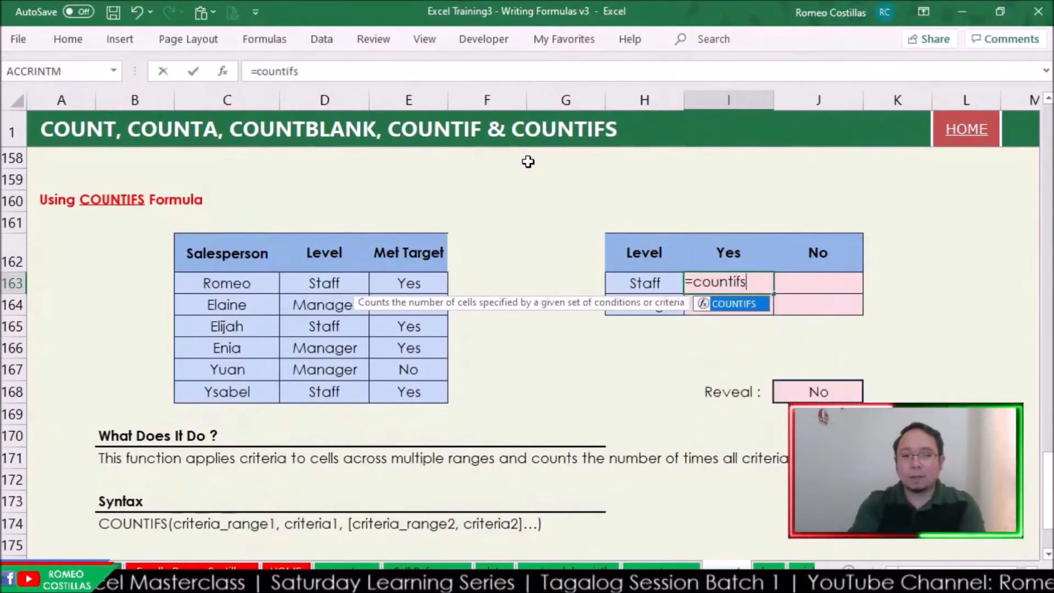
pyautogui.write('s')
pyautogui.press('Tab')
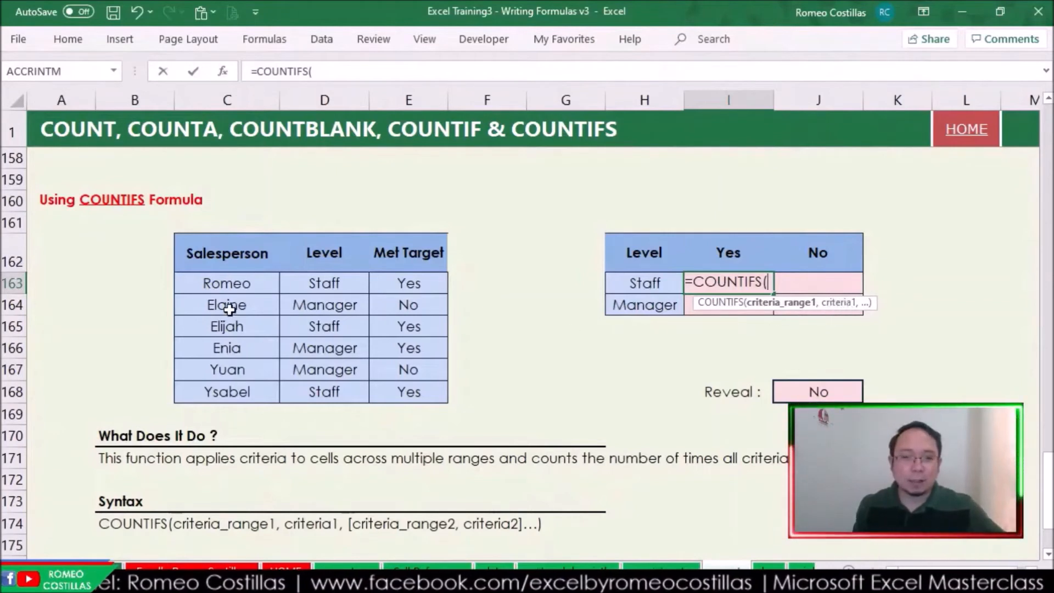
pyautogui.moveTo(337, 284); pyautogui.dragTo(334, 400)
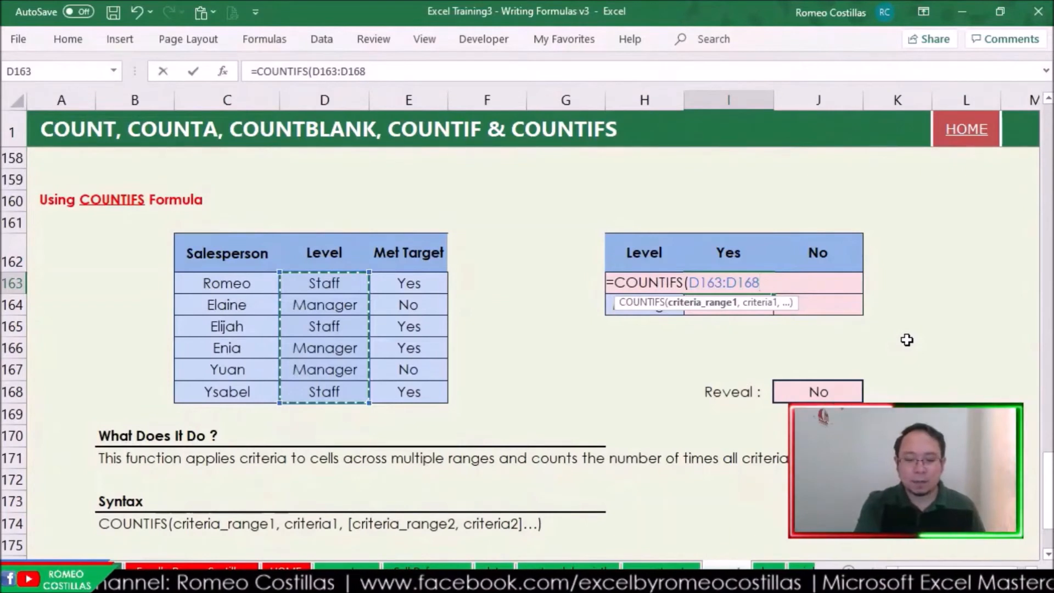
pyautogui.write(',')
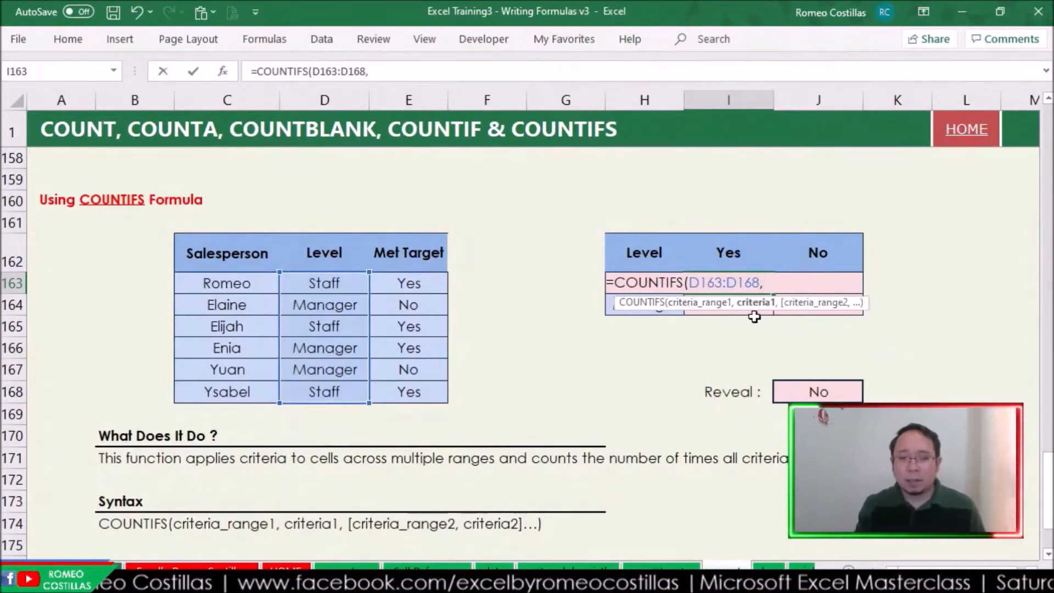
pyautogui.click(645, 247)
pyautogui.press('Down')
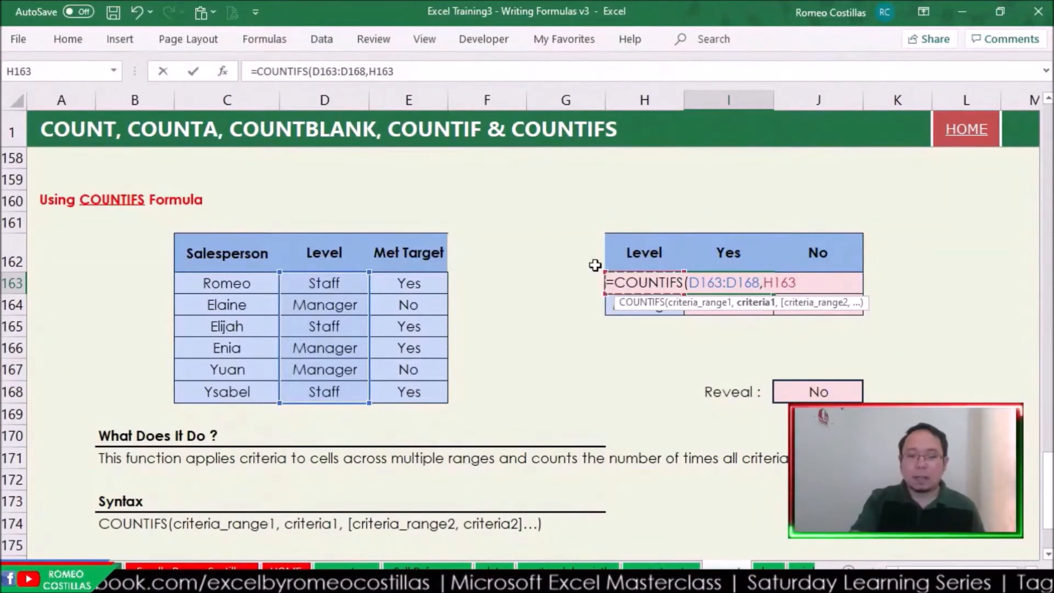
pyautogui.press('Return')
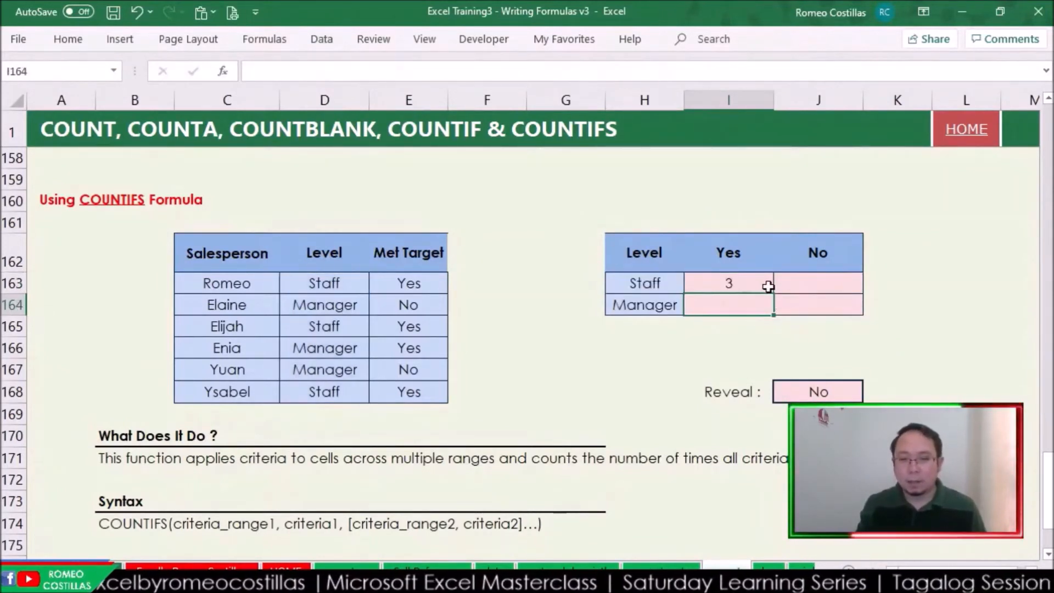
# Copy the I163 formula across the whole Level summary grid I163:J164
pyautogui.click(766, 290)
pyautogui.moveTo(775, 294); pyautogui.dragTo(863, 308)
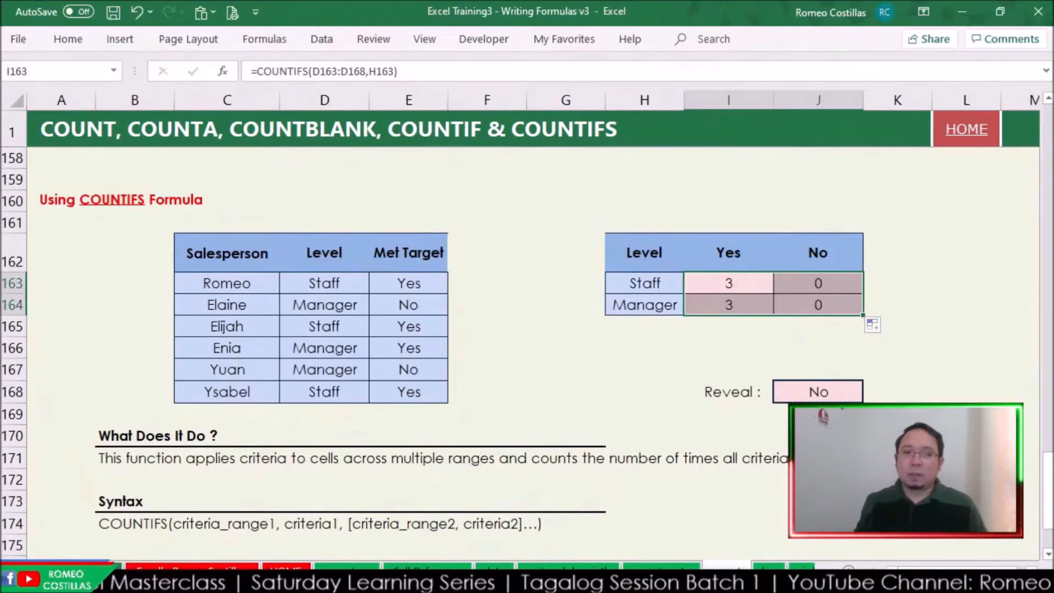
pyautogui.click(693, 387)
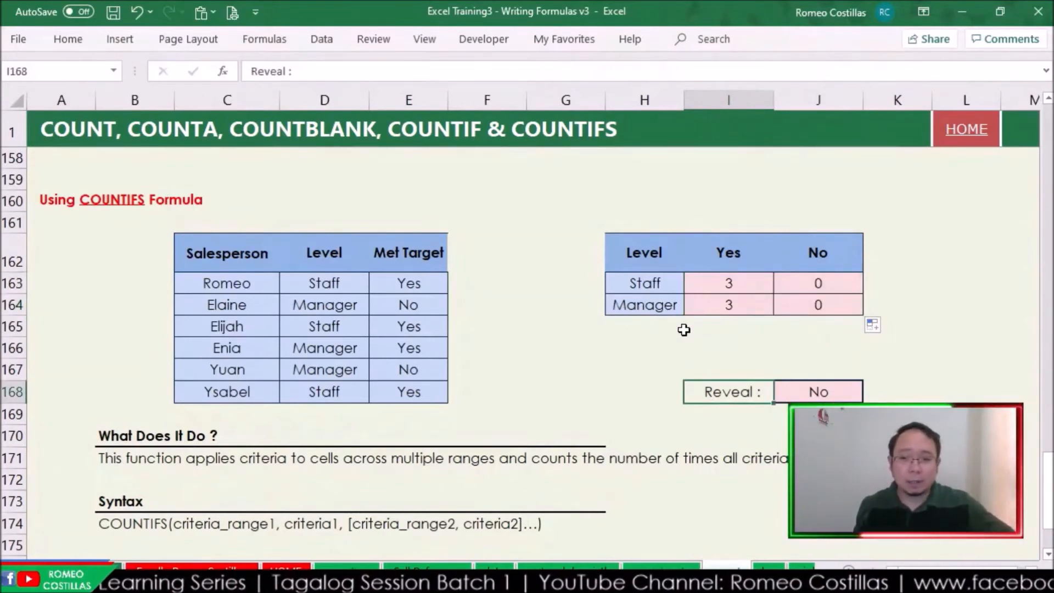
pyautogui.click(683, 330)
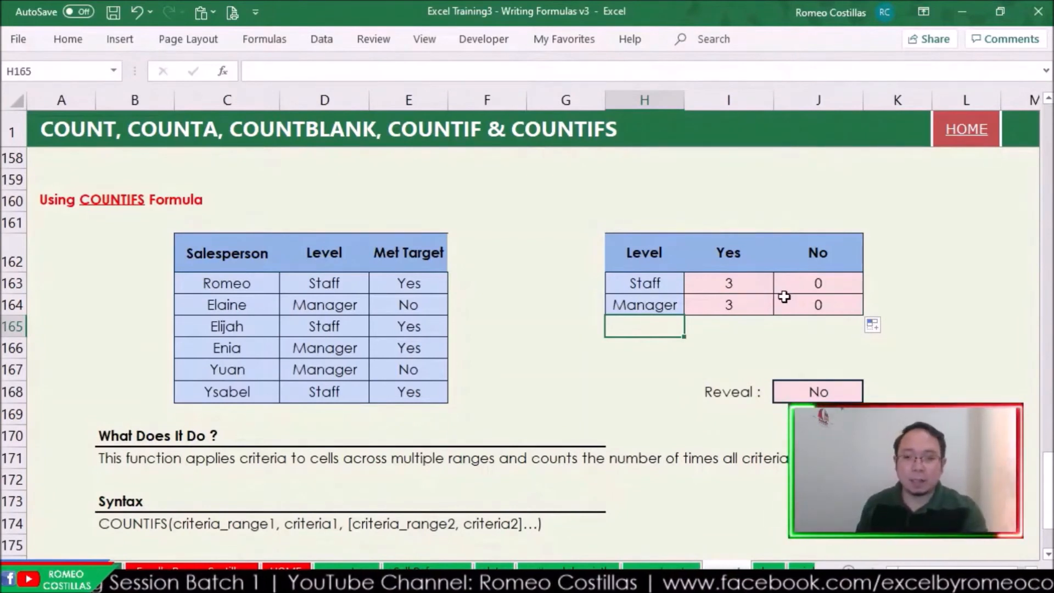
# Examine how the range and criterion references differ between the COUNTIFS formulas in I163, J163, I164 and J164
pyautogui.click(745, 283)
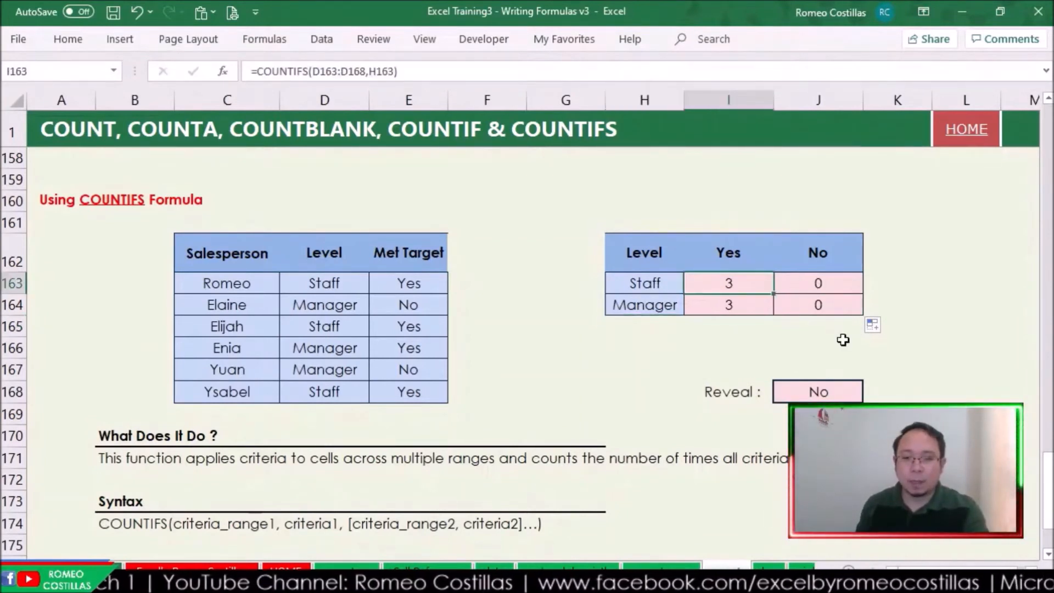
pyautogui.press('F2')
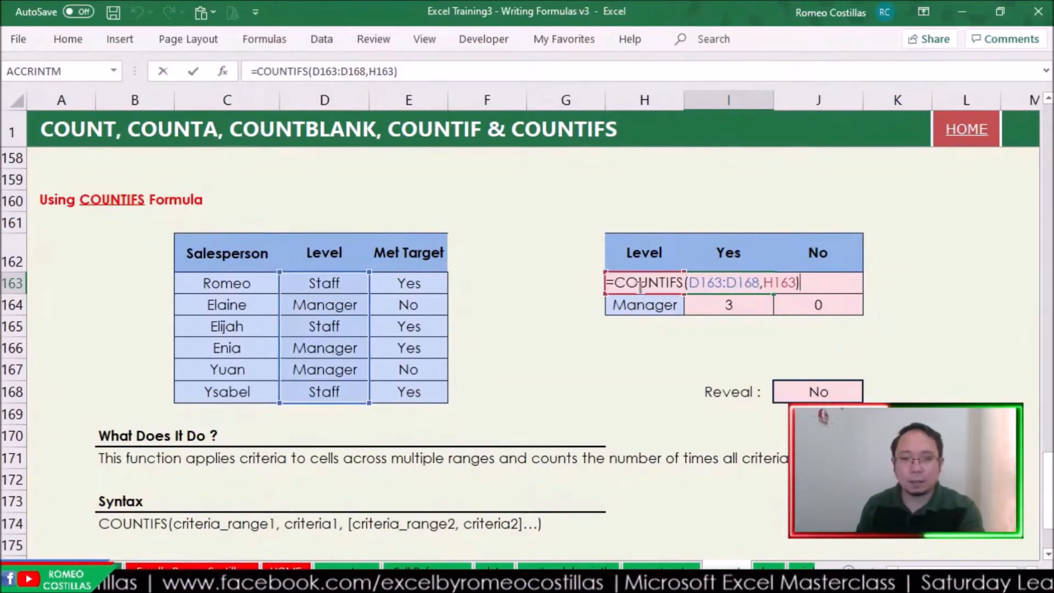
pyautogui.hotkey('ctrl', 'Return')
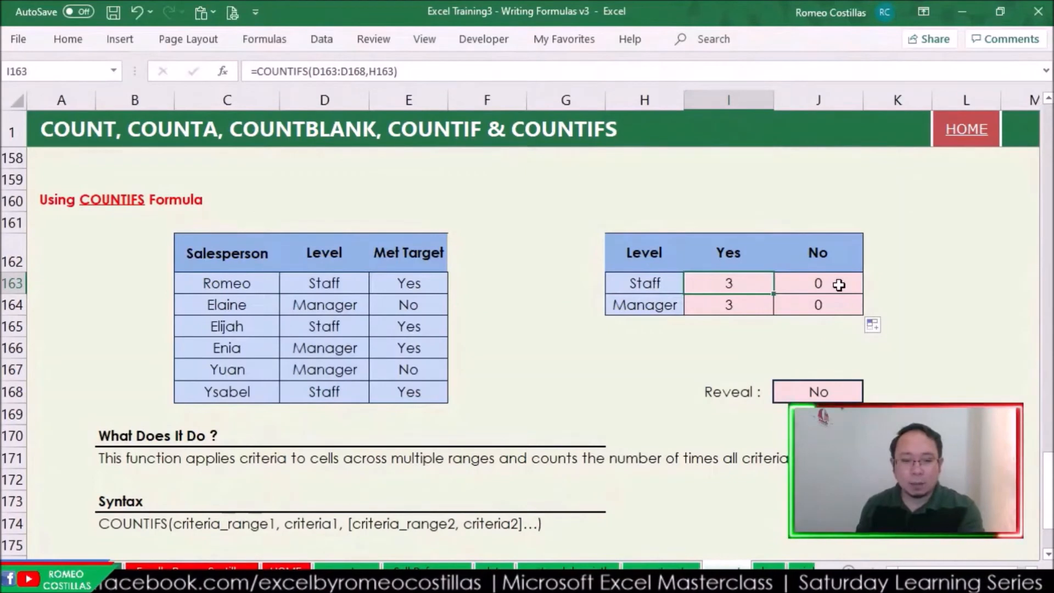
pyautogui.click(838, 285)
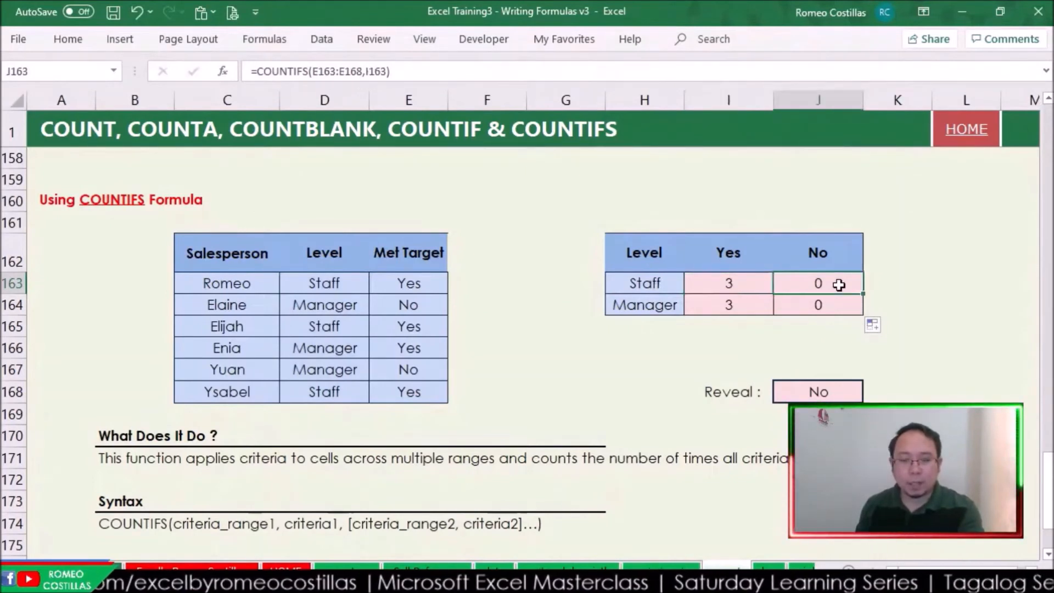
pyautogui.doubleClick(838, 284)
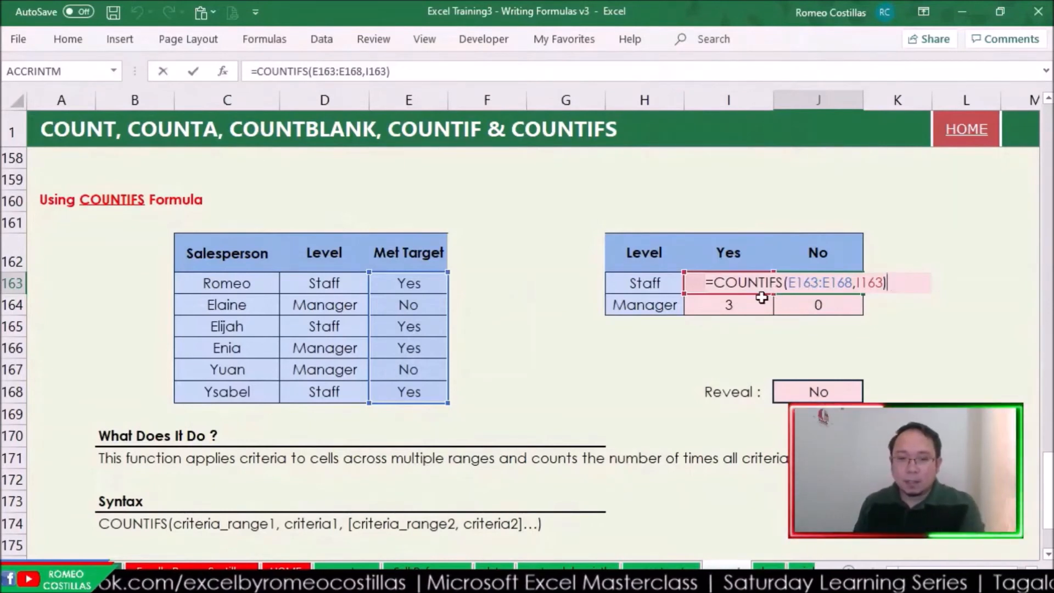
pyautogui.press('Escape')
pyautogui.click(738, 306)
pyautogui.press('F2')
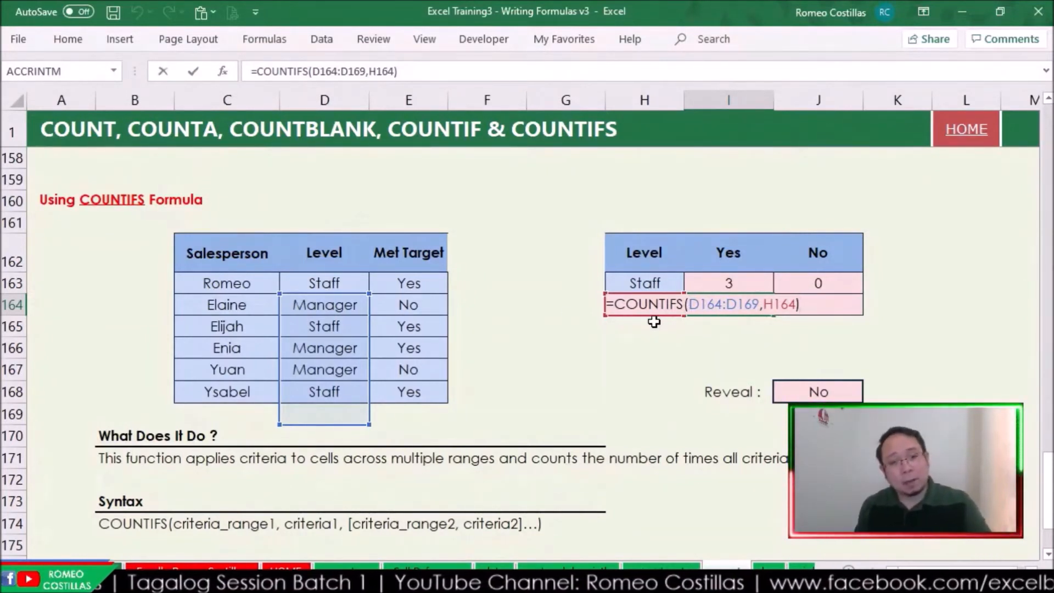
pyautogui.hotkey('ctrl', 'Return')
pyautogui.moveTo(772, 315); pyautogui.dragTo(867, 322)
pyautogui.click(821, 305)
pyautogui.doubleClick(822, 304)
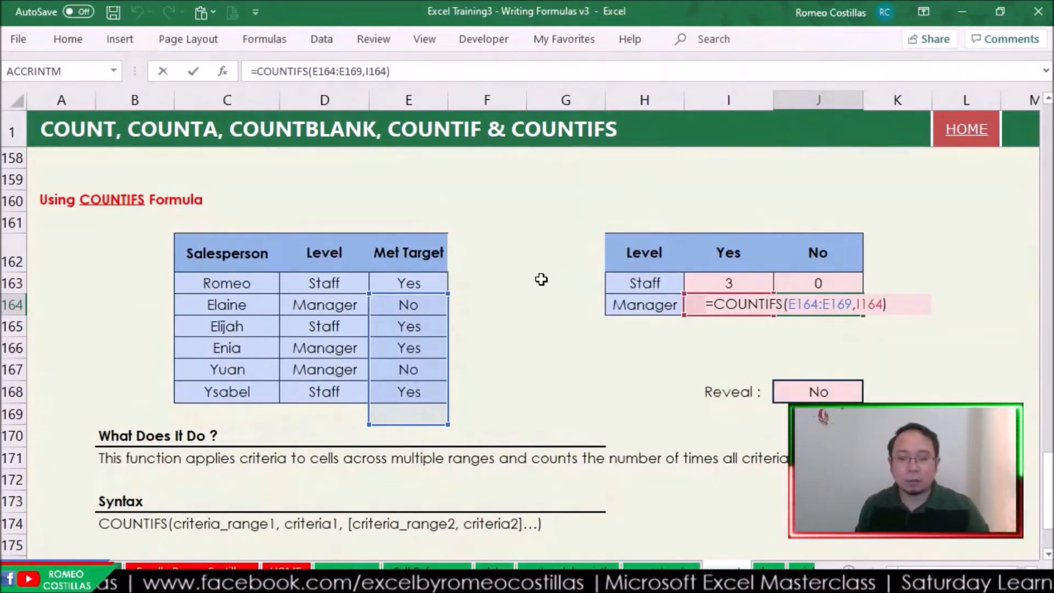
pyautogui.hotkey('ctrl', 'Return')
# Review the Level range D163:D168 and clear the COUNTIFS formulas from I163:J164
pyautogui.moveTo(333, 283); pyautogui.dragTo(332, 394)
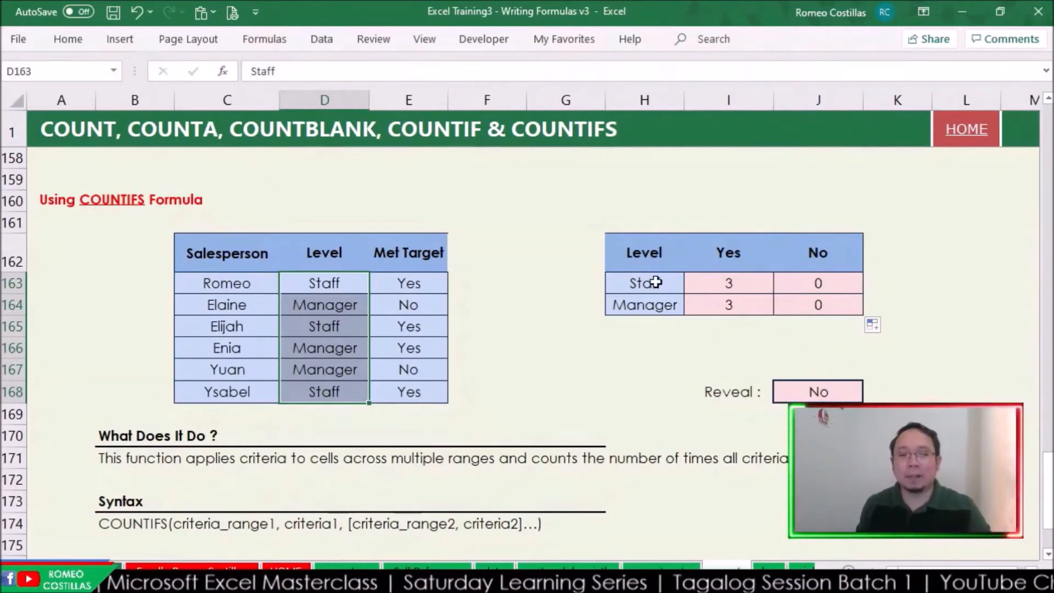
pyautogui.moveTo(738, 282); pyautogui.dragTo(824, 314)
pyautogui.press('Delete')
# Begin a COUNTIFS in I163 with the Level range locked as the absolute reference $D$163:$D$168
pyautogui.click(753, 284)
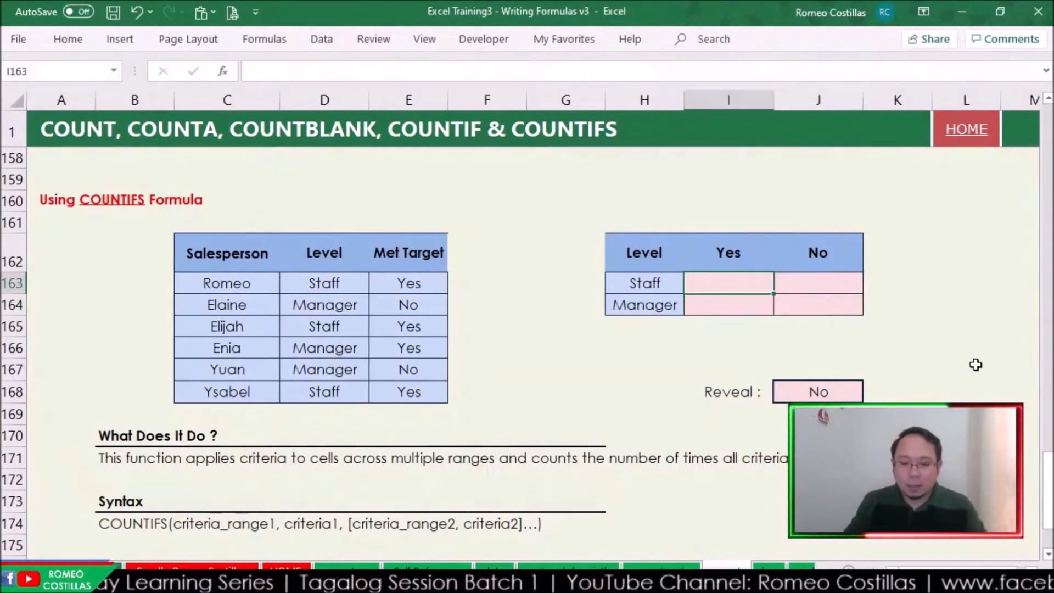
pyautogui.write('=countifs')
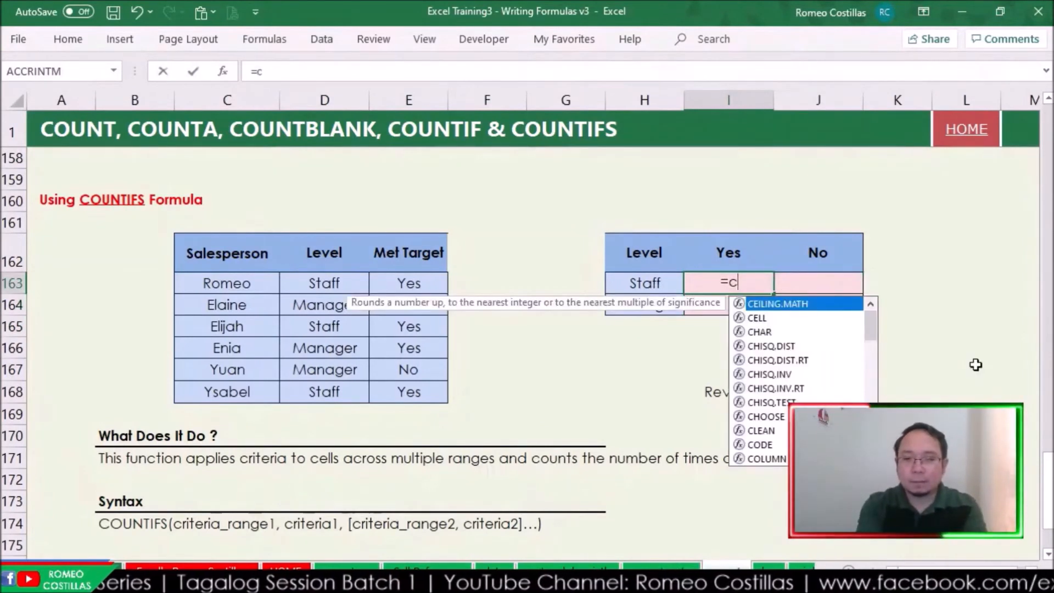
pyautogui.press('Tab')
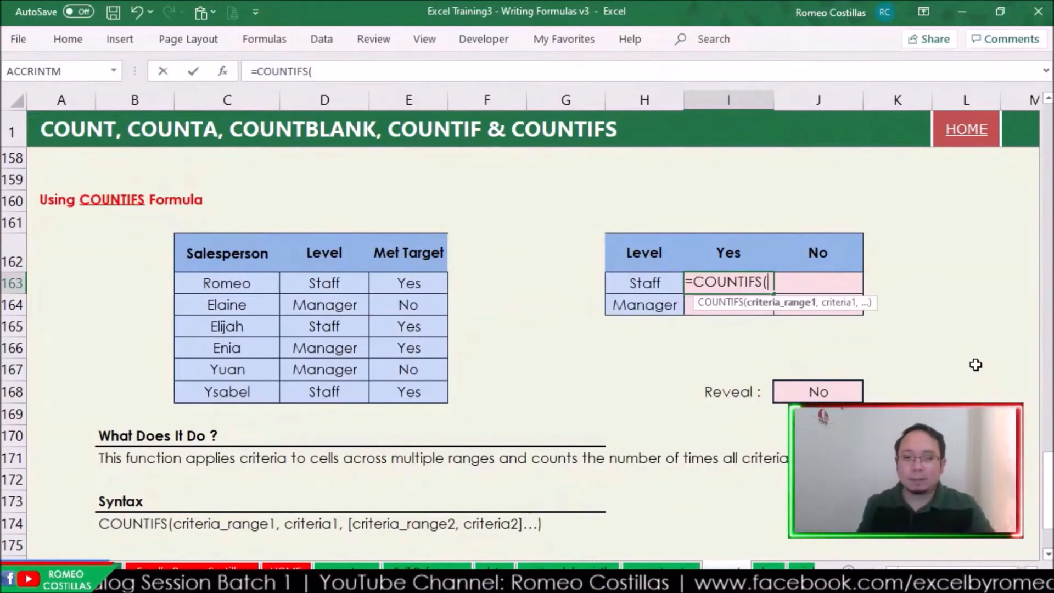
pyautogui.moveTo(336, 281); pyautogui.dragTo(336, 403)
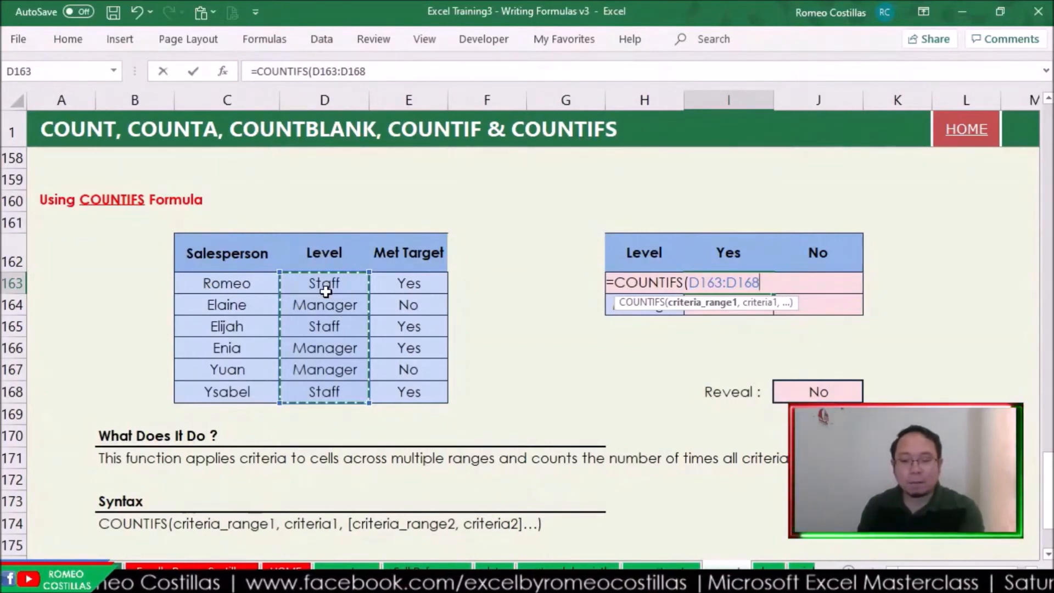
pyautogui.press('F4')
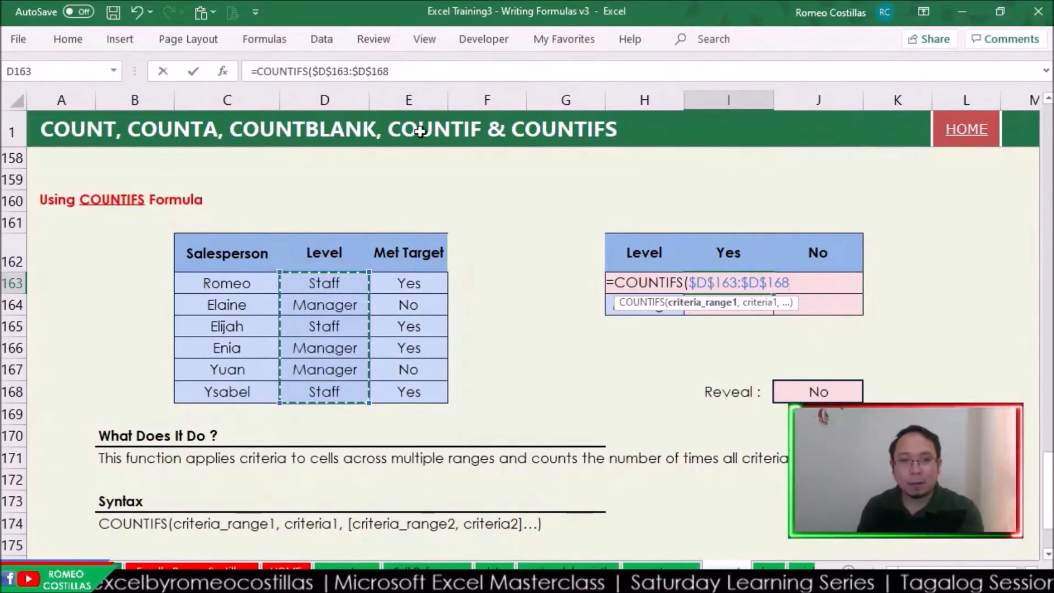
pyautogui.click(412, 70)
pyautogui.write(',')
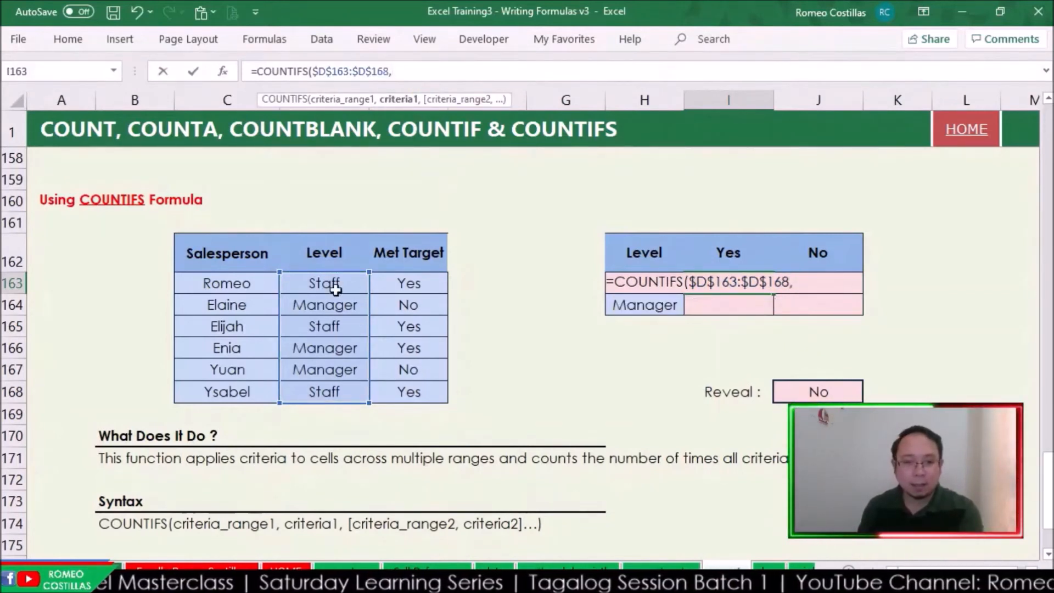